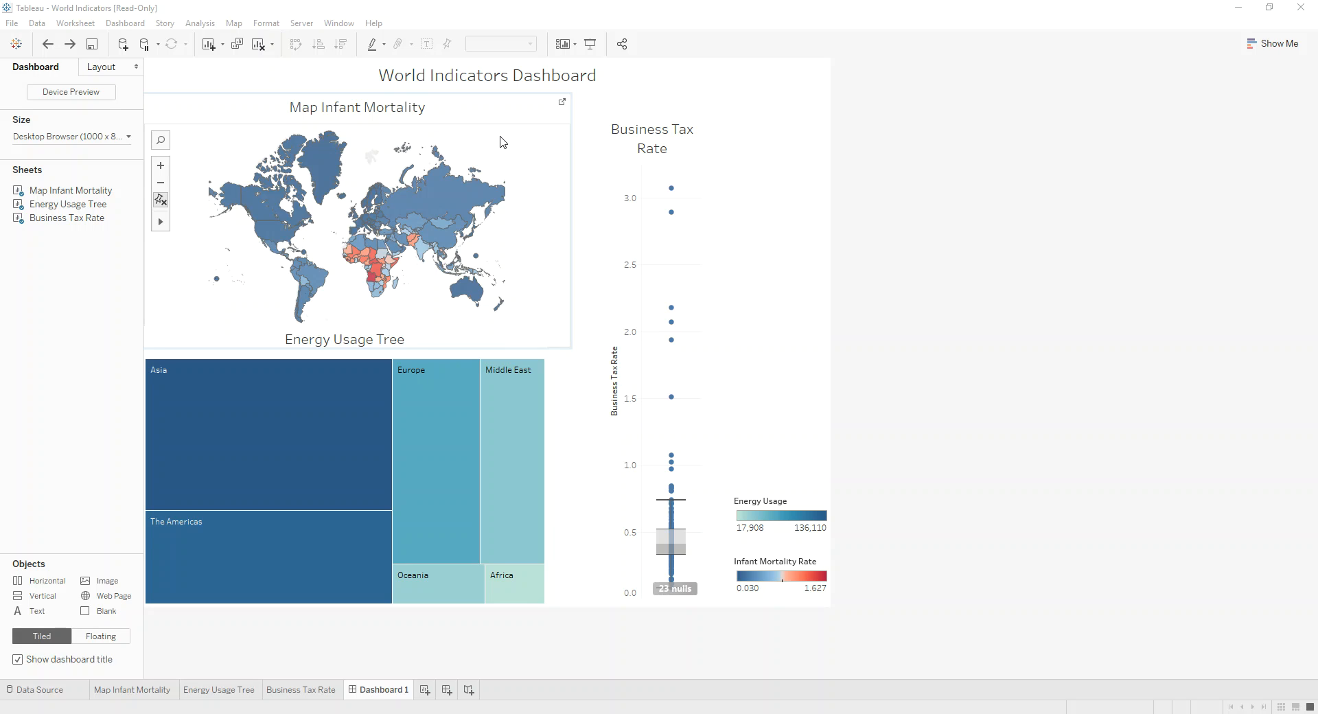
# Show a Country filter for the Map Infant Mortality sheet and place it beside the Business Tax Rate chart
pyautogui.click(497, 157)
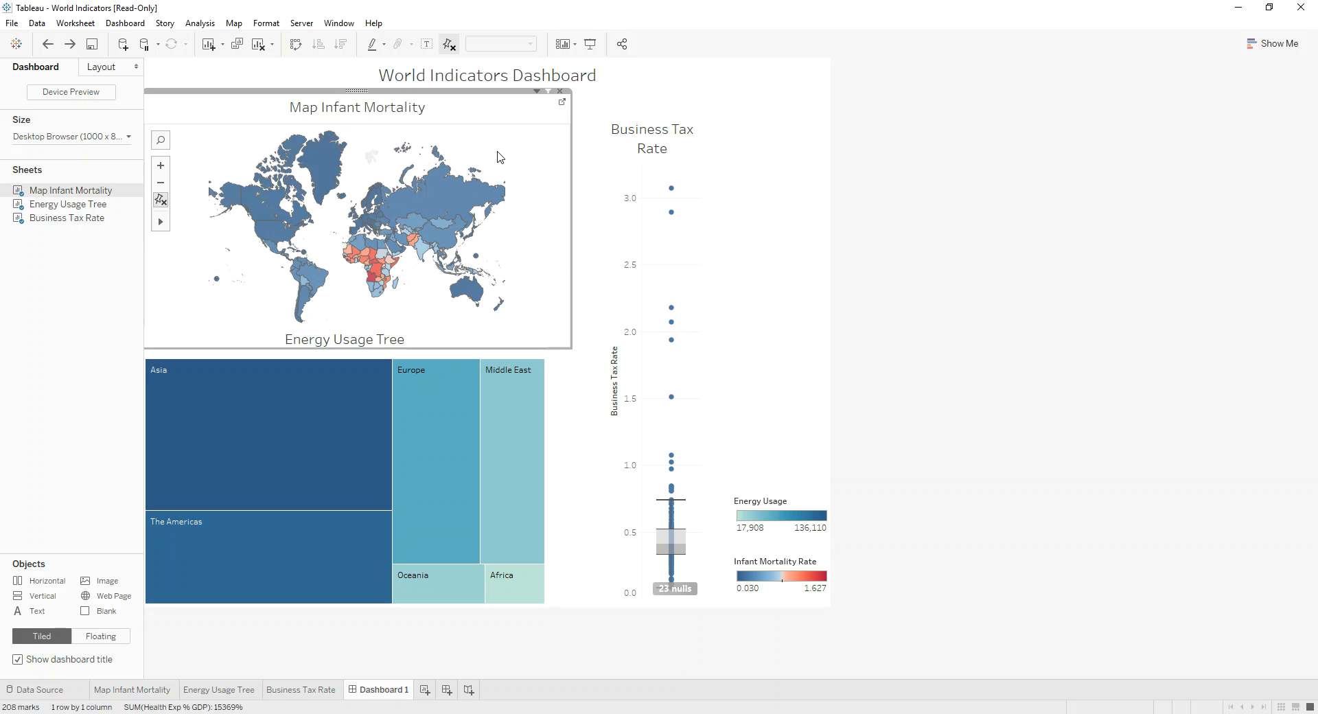
pyautogui.click(565, 44)
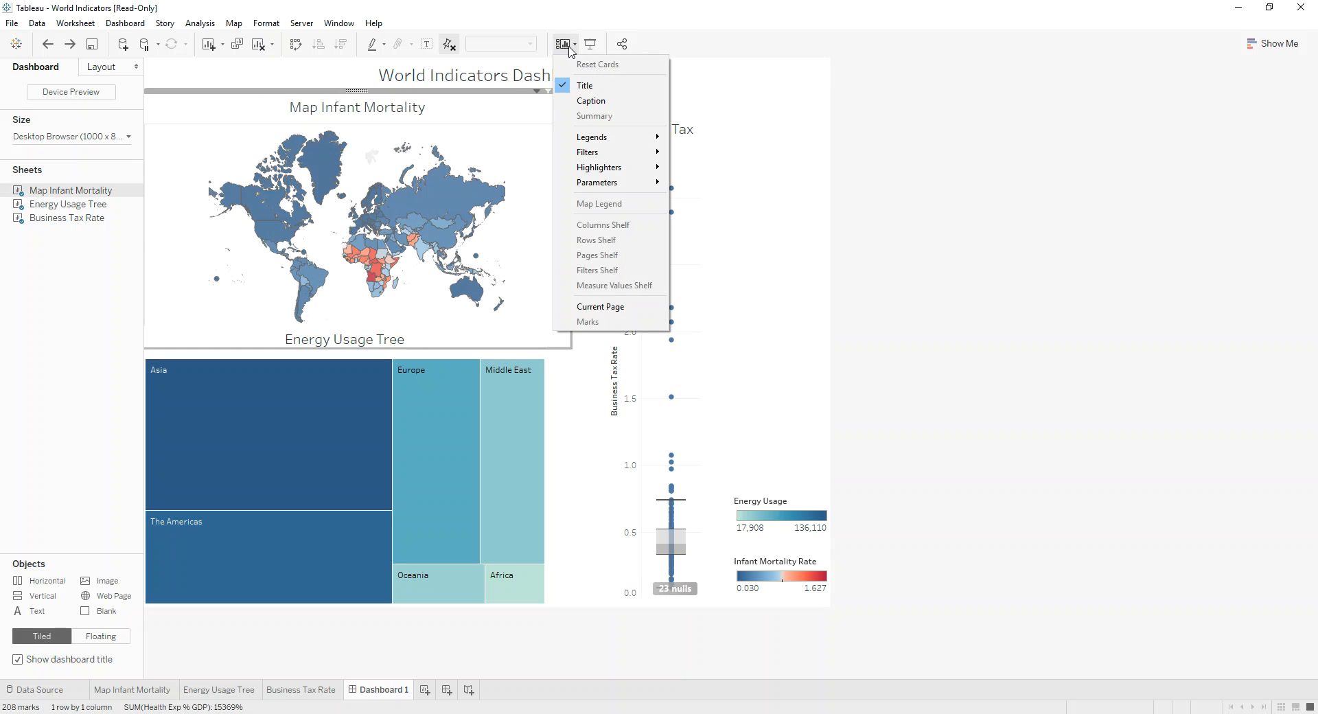
pyautogui.moveTo(664, 151)
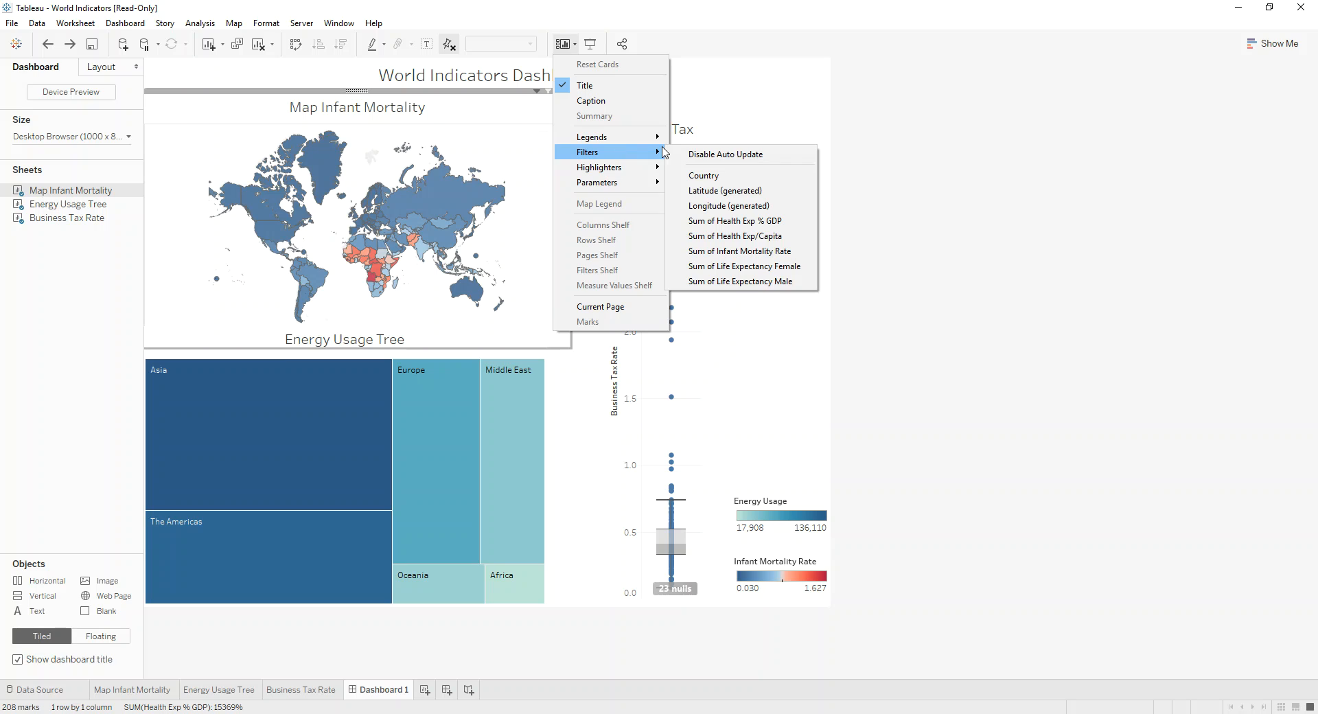
pyautogui.click(743, 178)
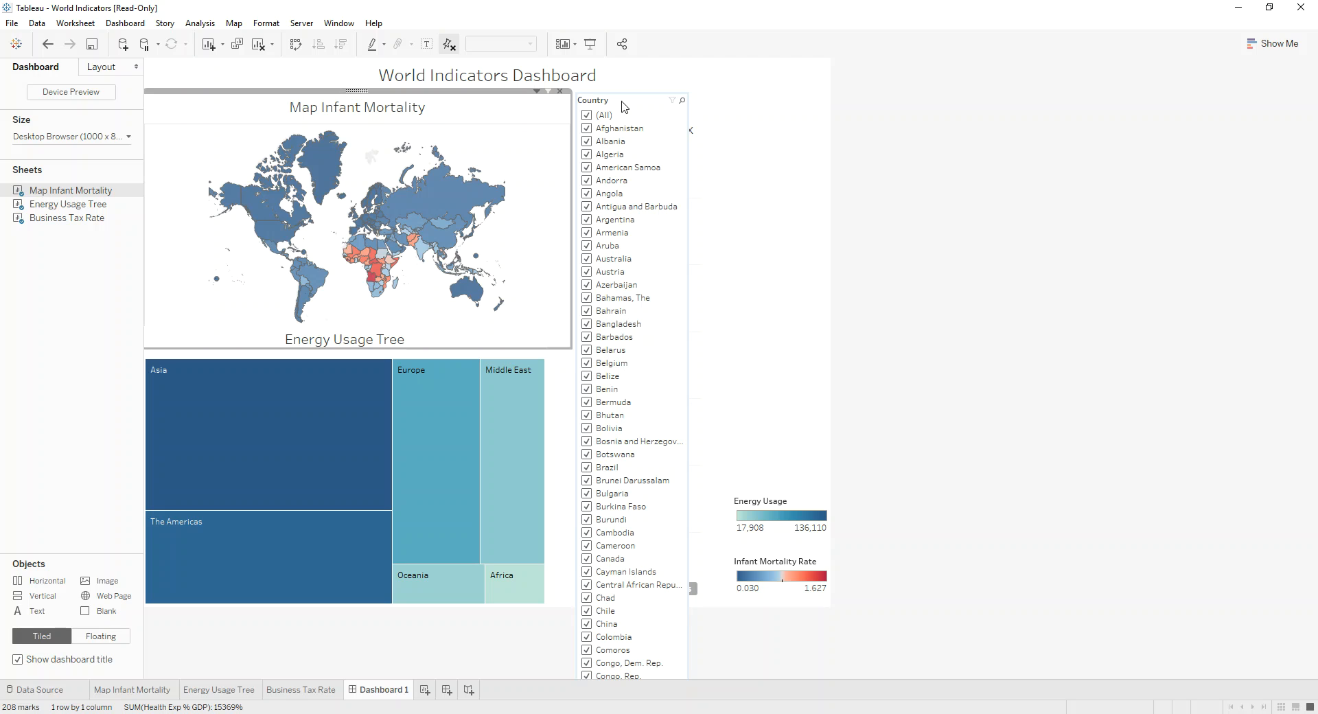
pyautogui.moveTo(629, 90); pyautogui.dragTo(773, 103)
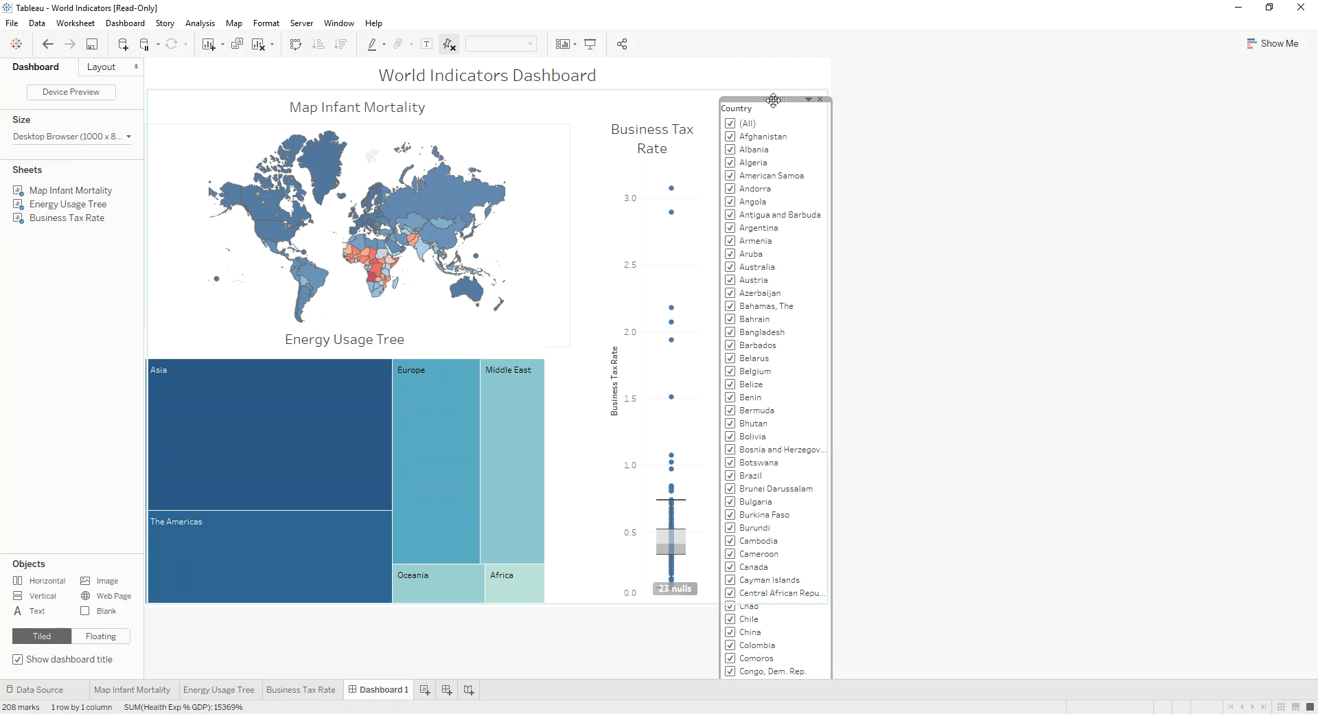
# Change the Country filter to Multiple Values (dropdown) and check its list of countries
pyautogui.rightClick(774, 100)
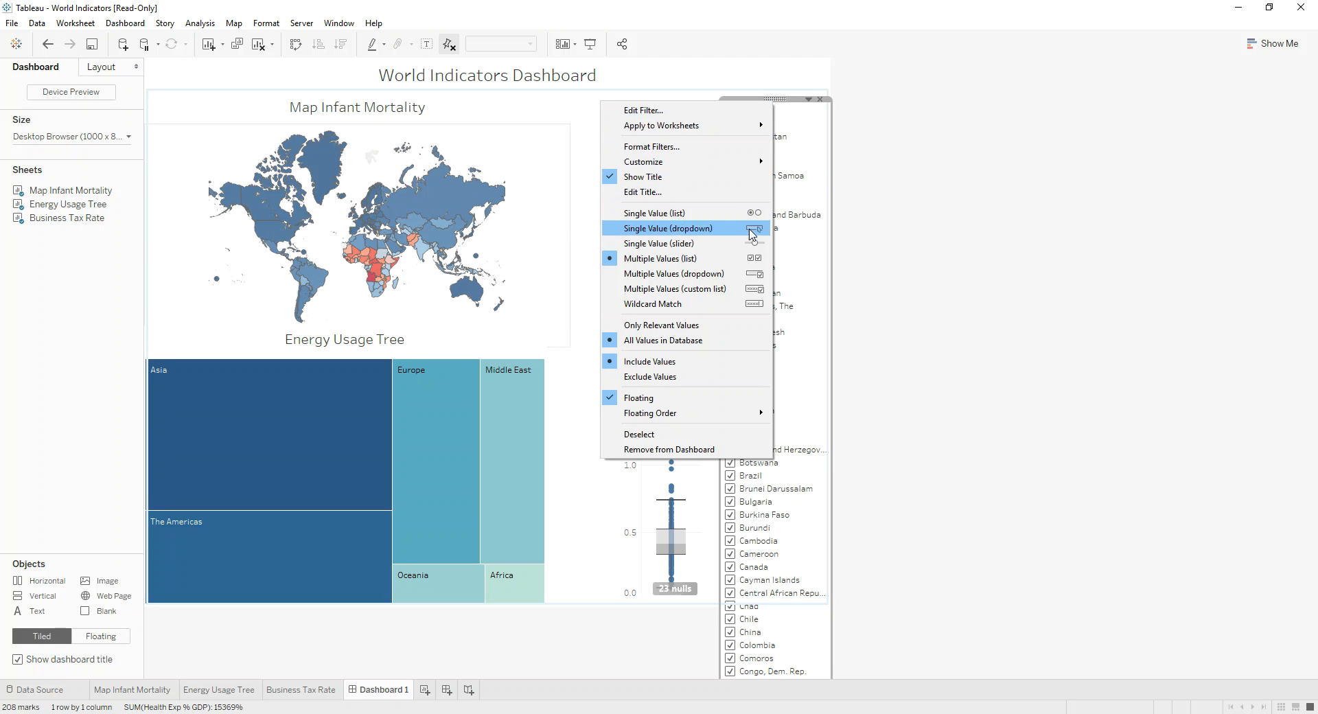
pyautogui.click(722, 275)
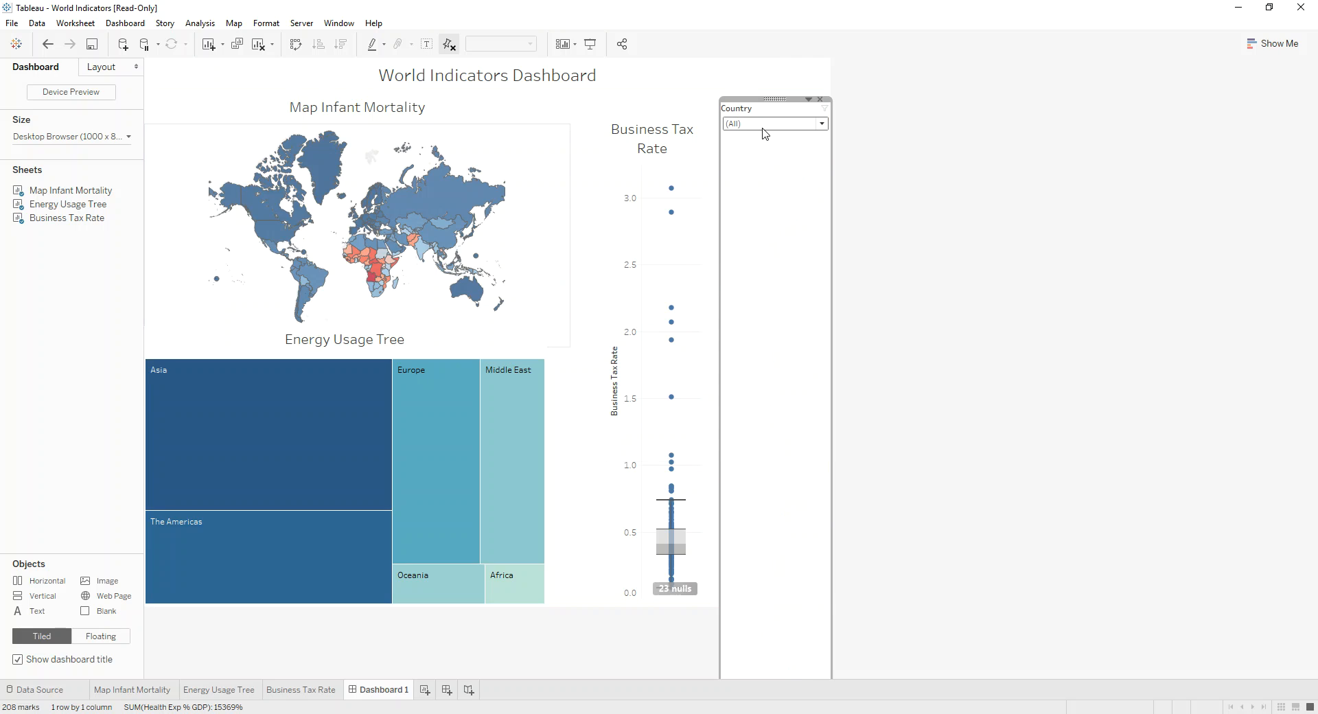
pyautogui.click(777, 125)
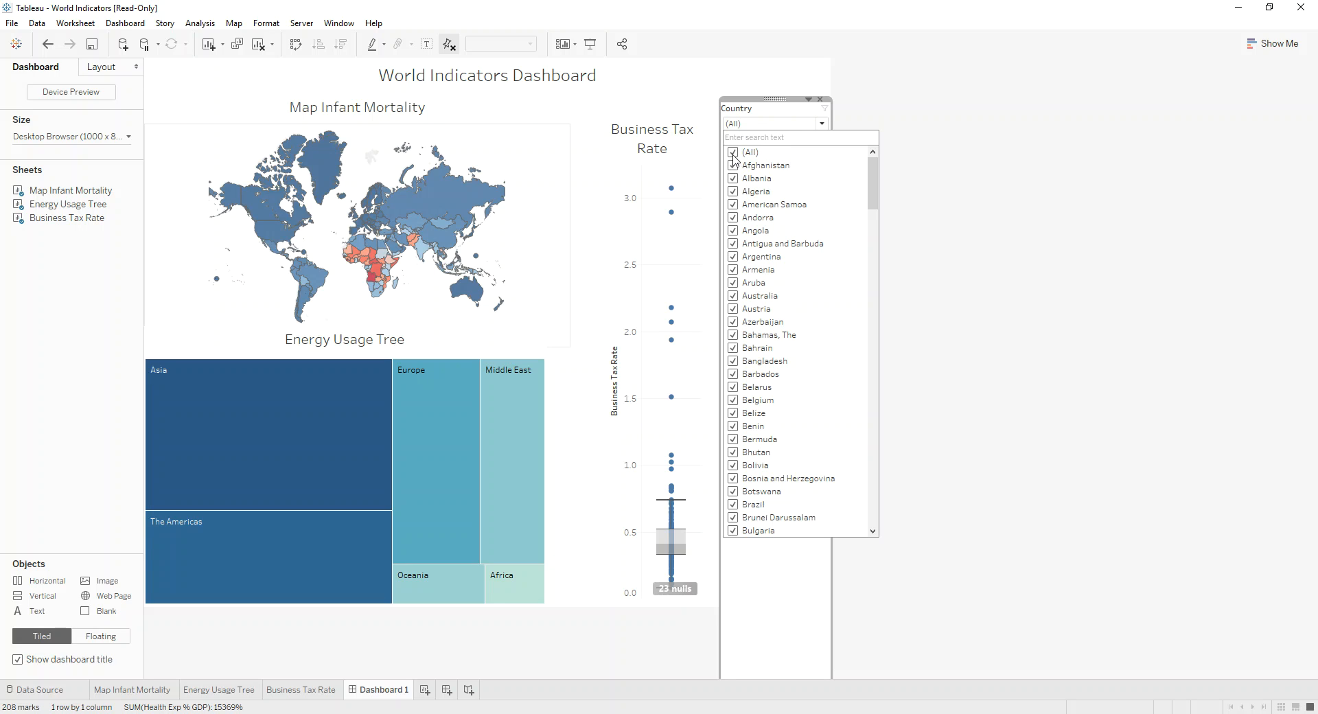
pyautogui.click(774, 125)
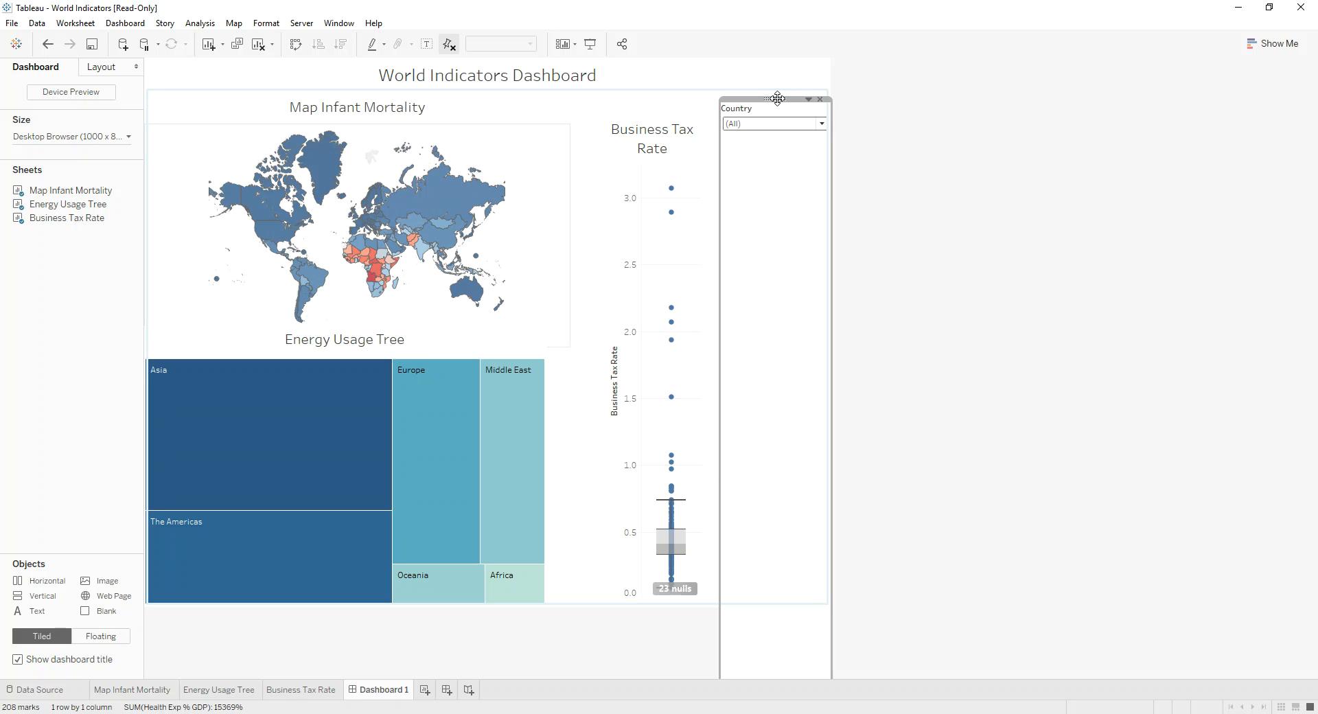
# Send the floating Country filter to the back and move it just above the Energy Usage legend
pyautogui.rightClick(777, 98)
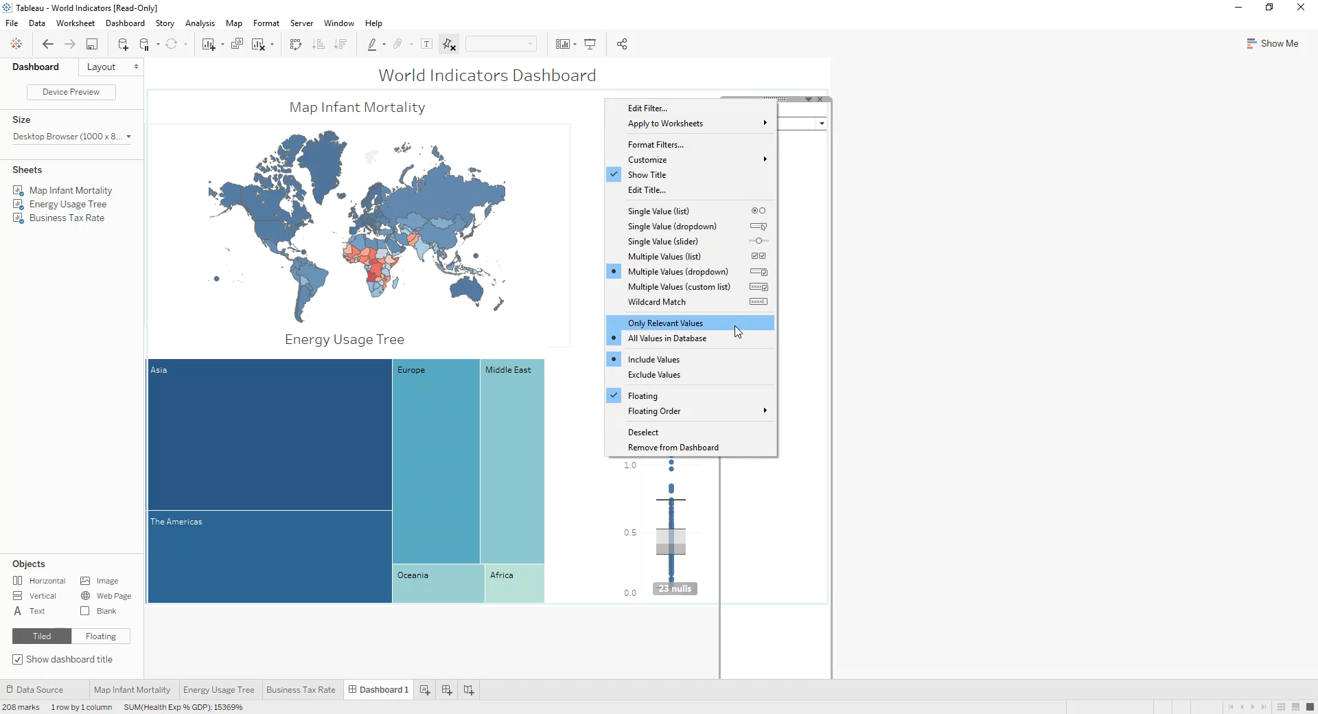
pyautogui.moveTo(696, 412)
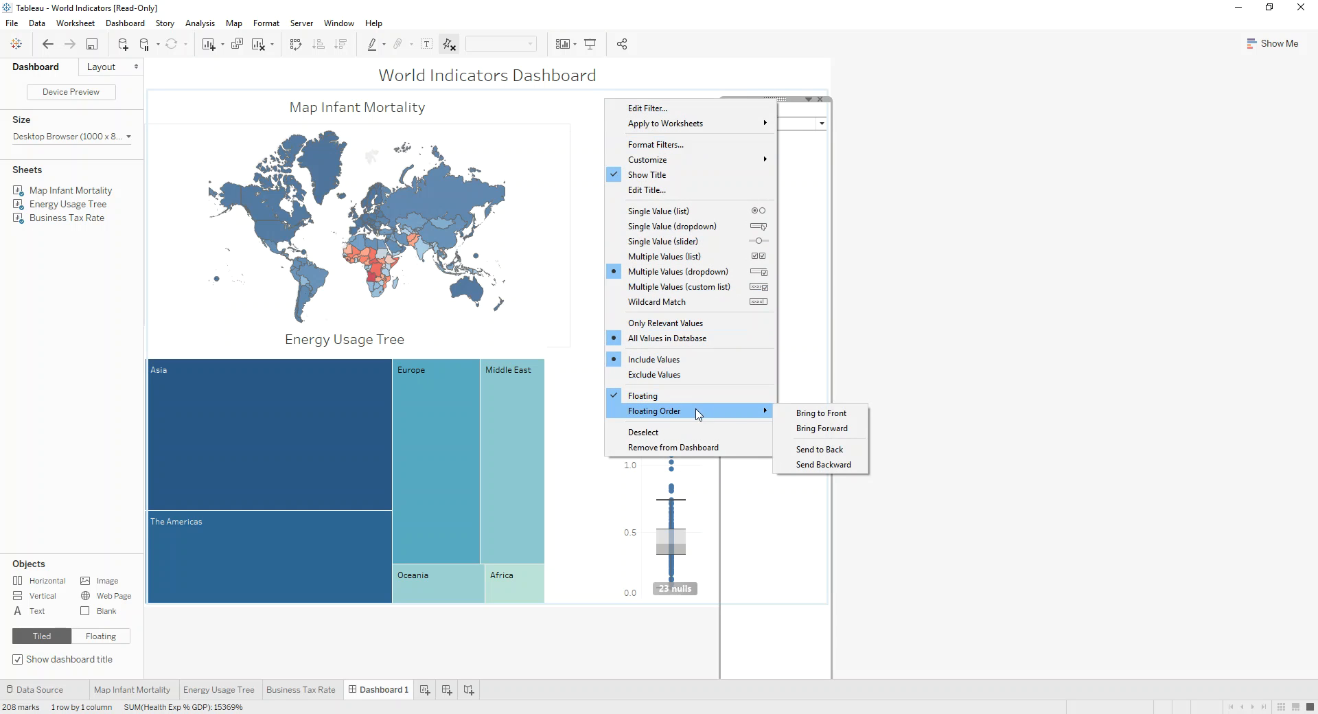
pyautogui.click(819, 450)
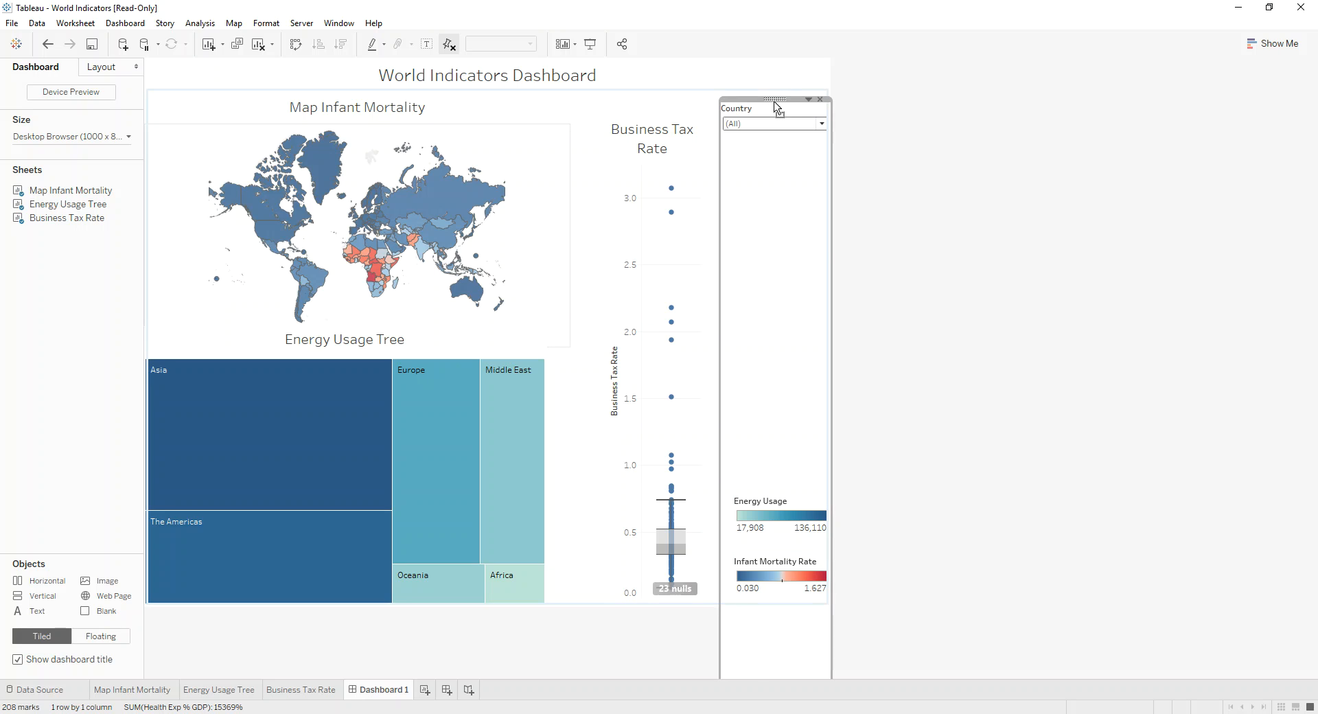
pyautogui.moveTo(776, 100); pyautogui.dragTo(770, 437)
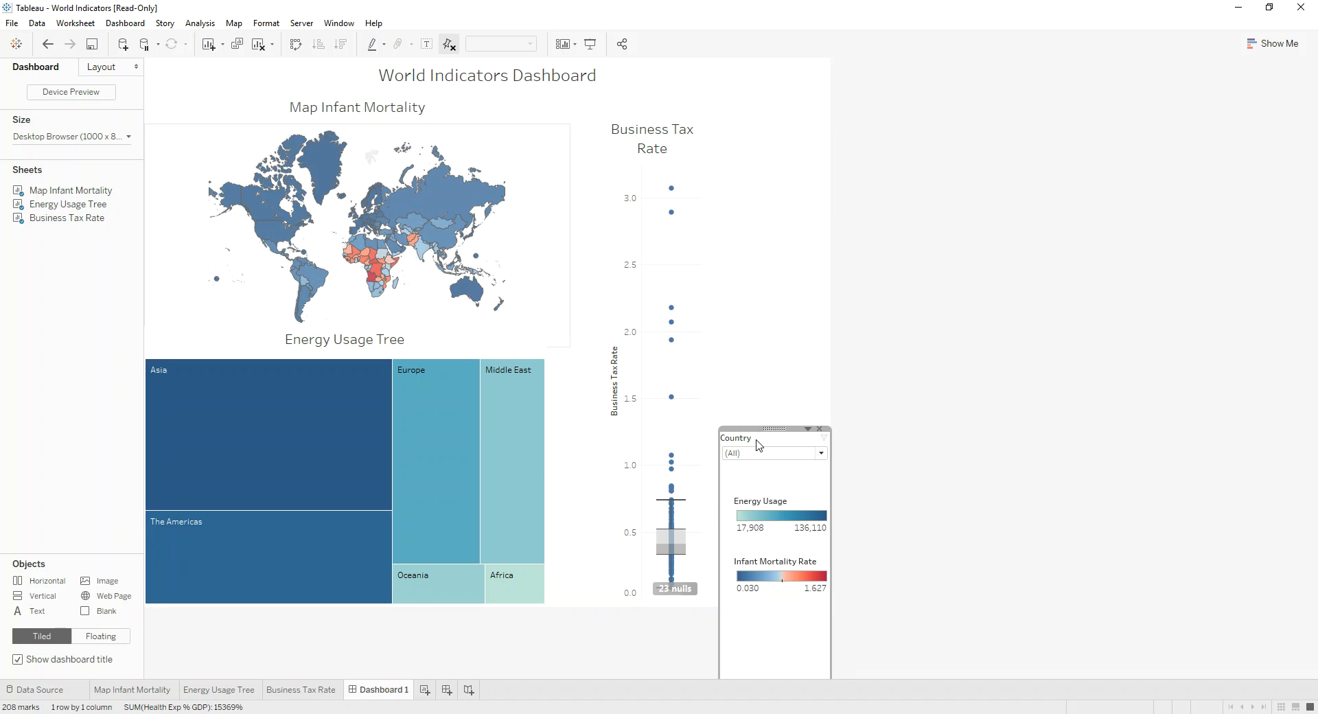
# Retitle the Country filter "Search by Country"
pyautogui.doubleClick(754, 443)
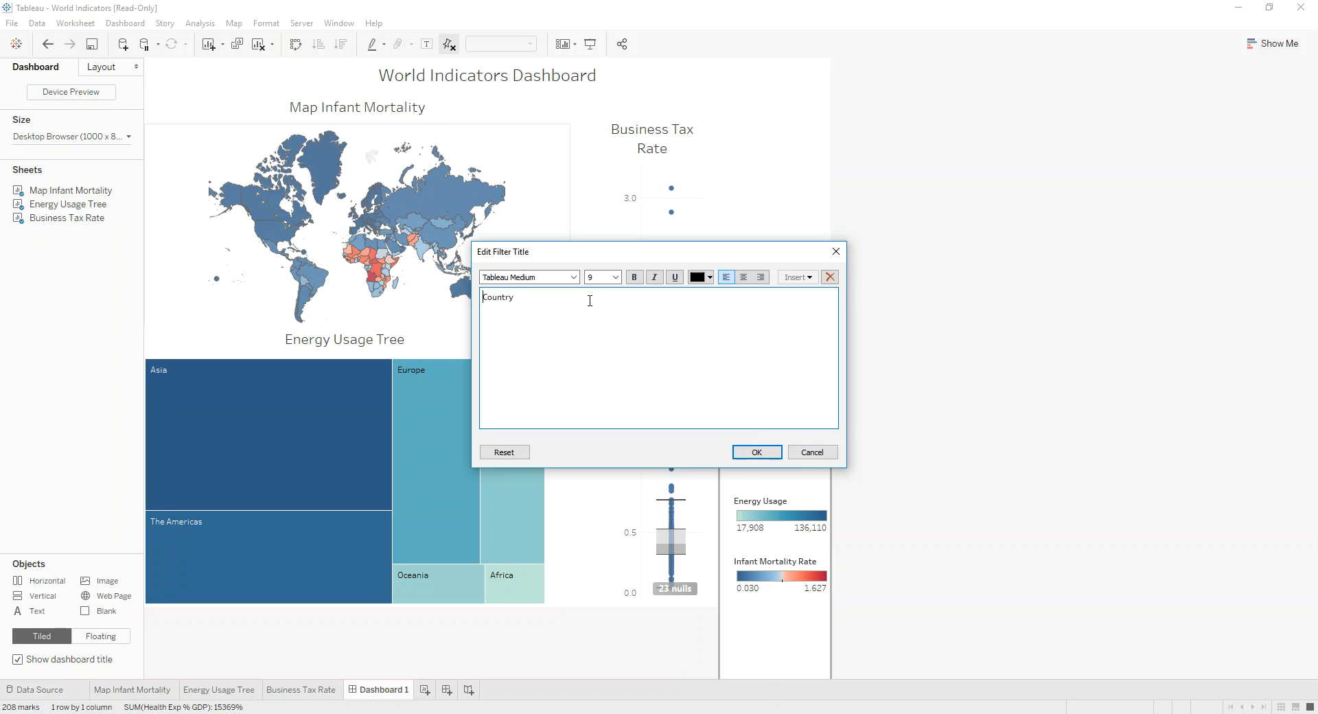
pyautogui.write('Search by')
pyautogui.click(757, 452)
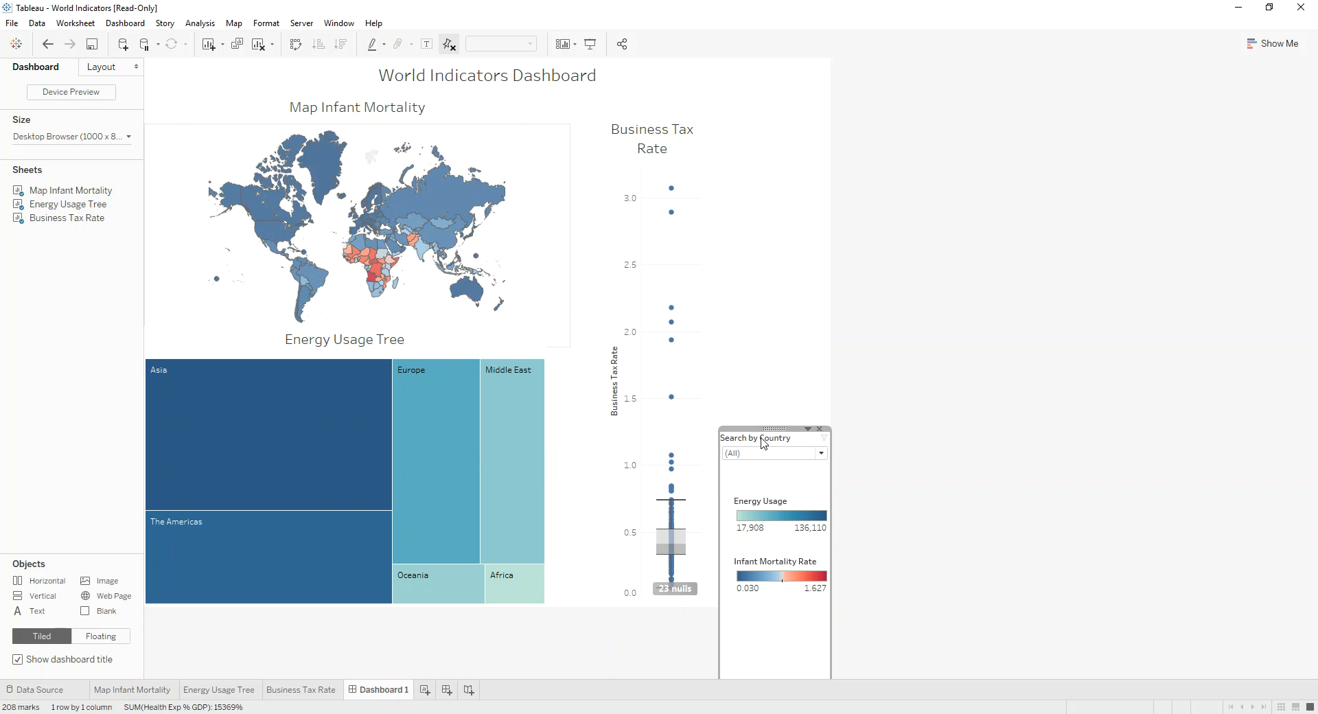
# Centre the country filter's title and shift the filter slightly closer to the Energy Usage legend
pyautogui.doubleClick(764, 440)
pyautogui.click(734, 278)
pyautogui.click(757, 453)
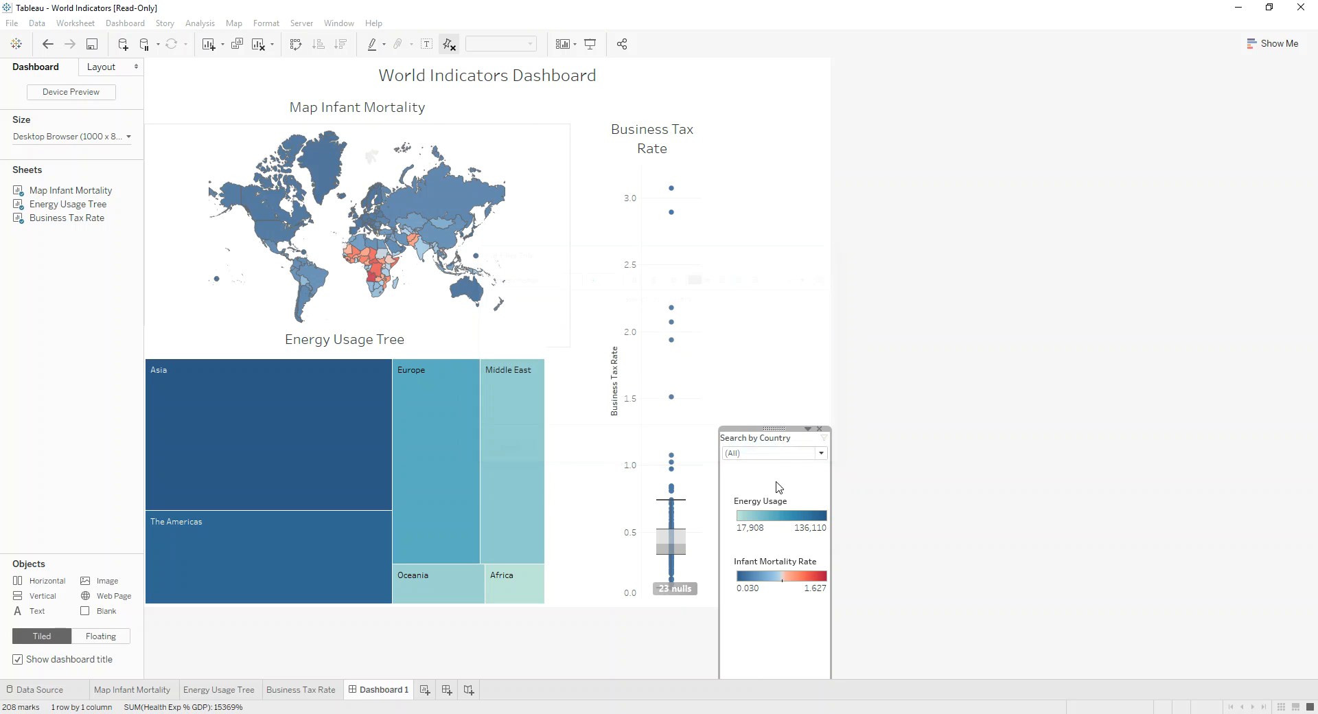
pyautogui.click(783, 440)
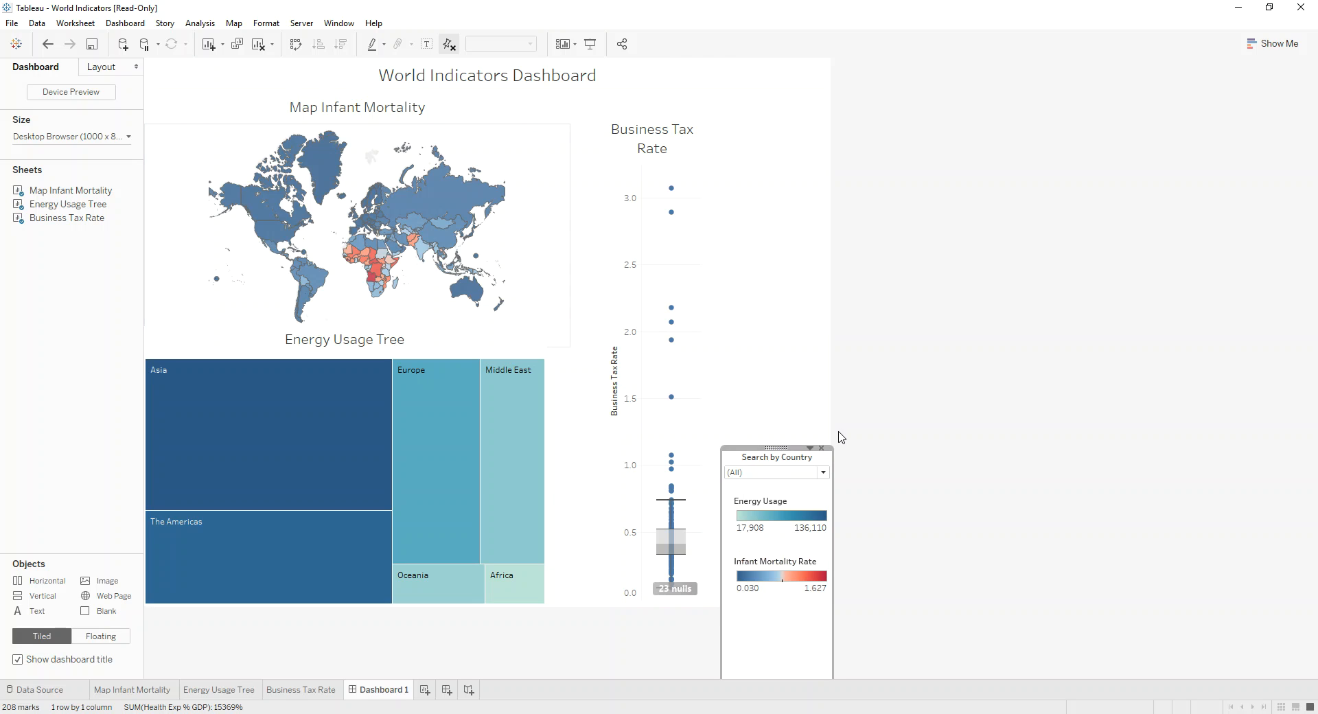
# Test the country filter by showing only Afghanistan and restoring all countries
pyautogui.click(781, 472)
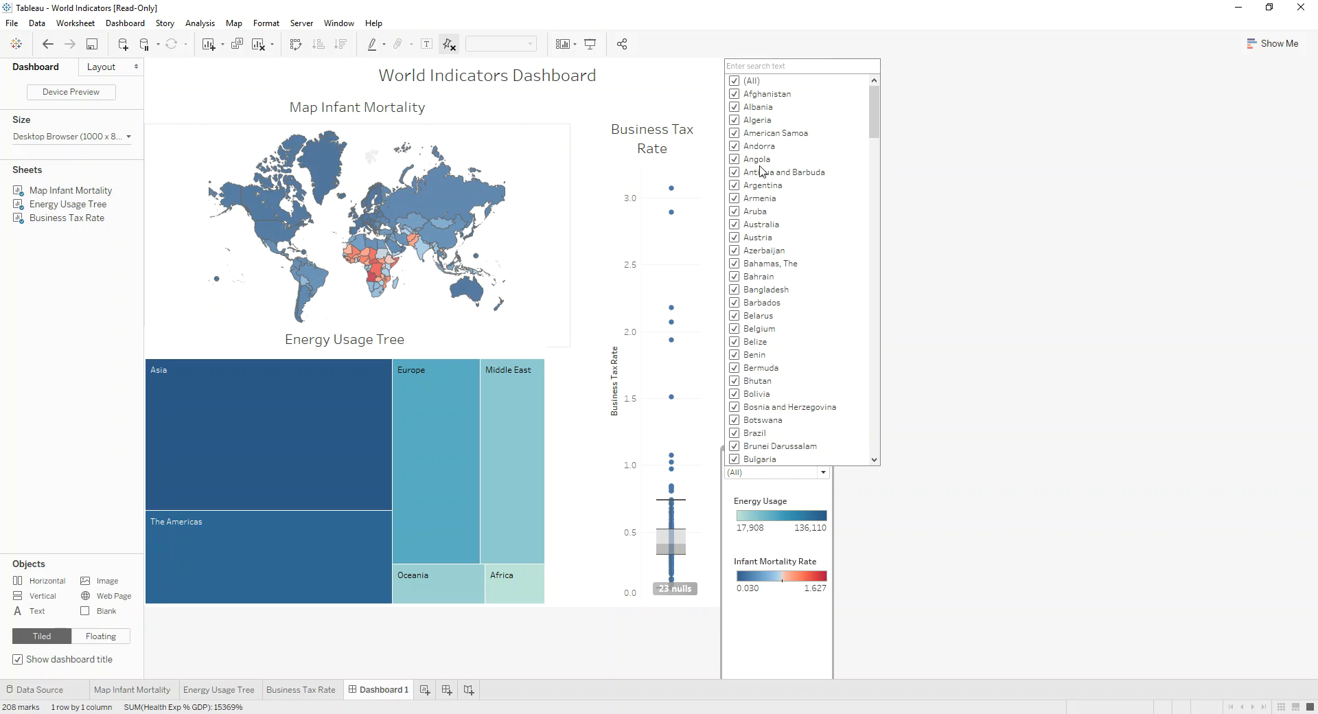
pyautogui.click(734, 81)
pyautogui.click(735, 95)
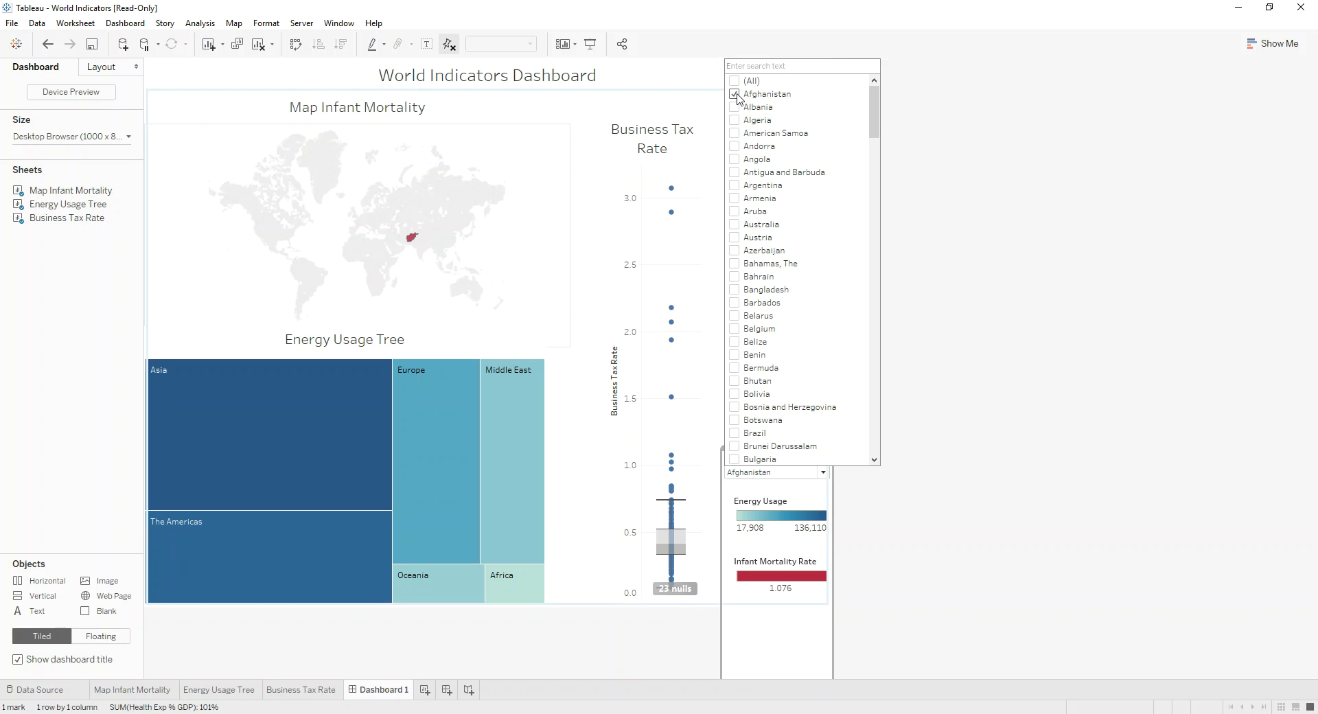
pyautogui.click(734, 94)
pyautogui.click(734, 81)
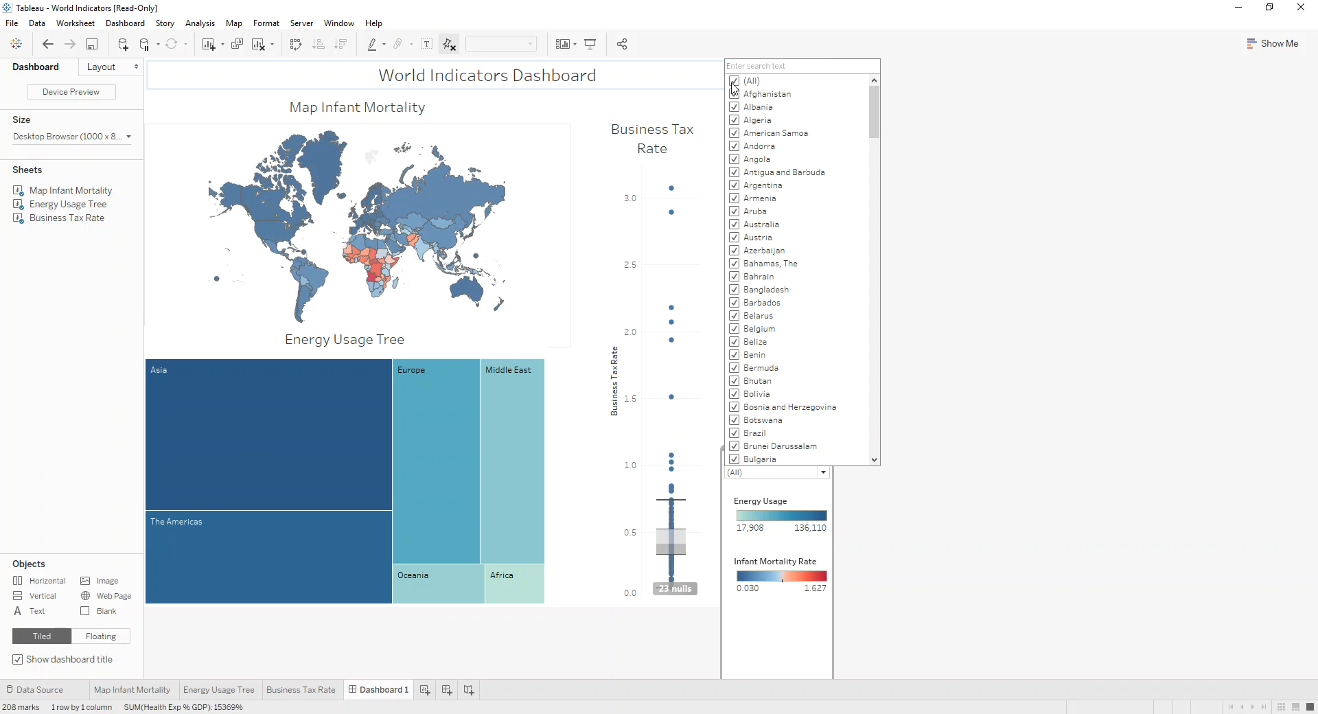
pyautogui.click(945, 165)
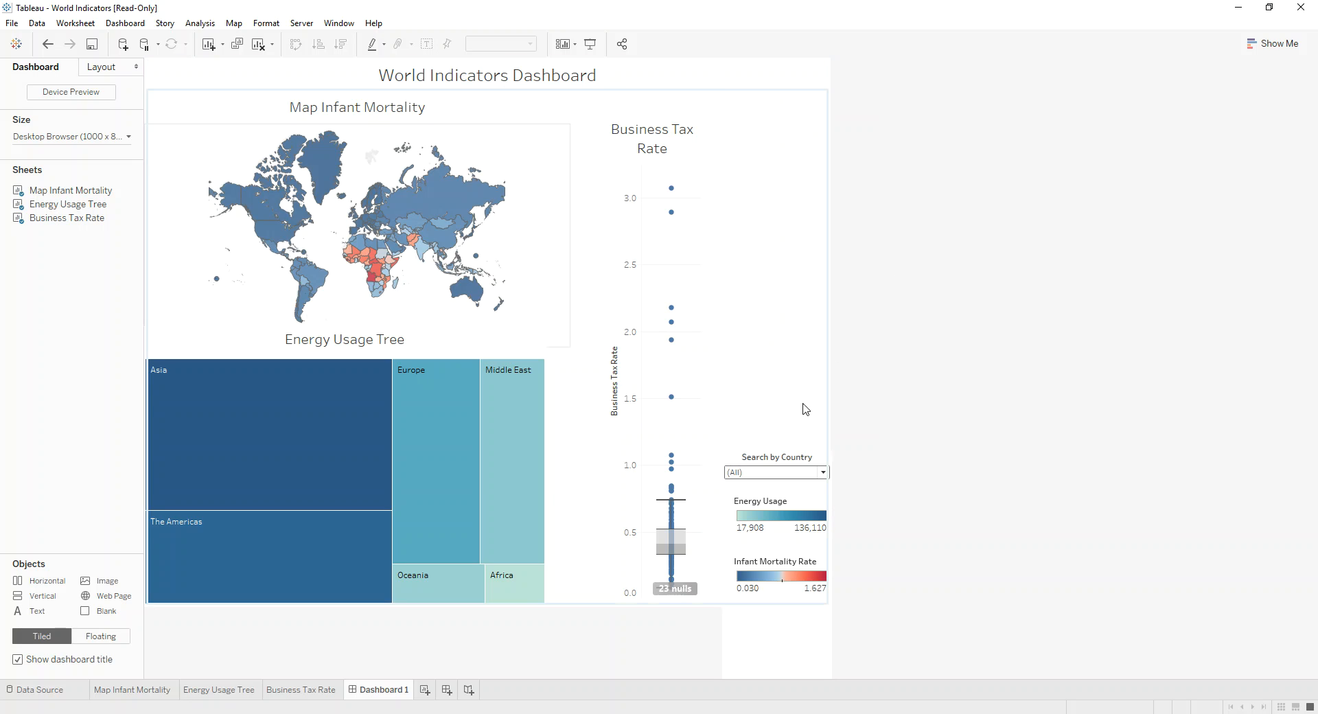
# Apply the country filter to the Energy Usage Tree and Business Tax Rate worksheets as well
pyautogui.rightClick(775, 465)
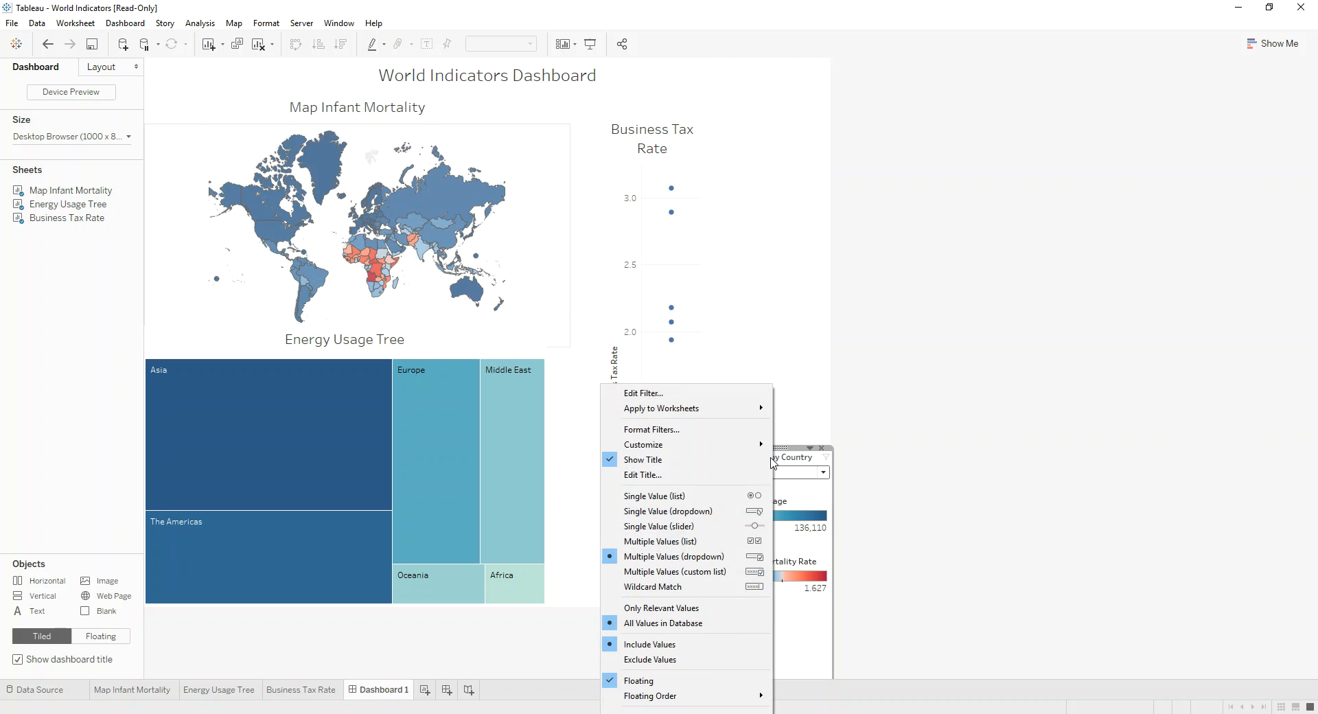
pyautogui.moveTo(722, 410)
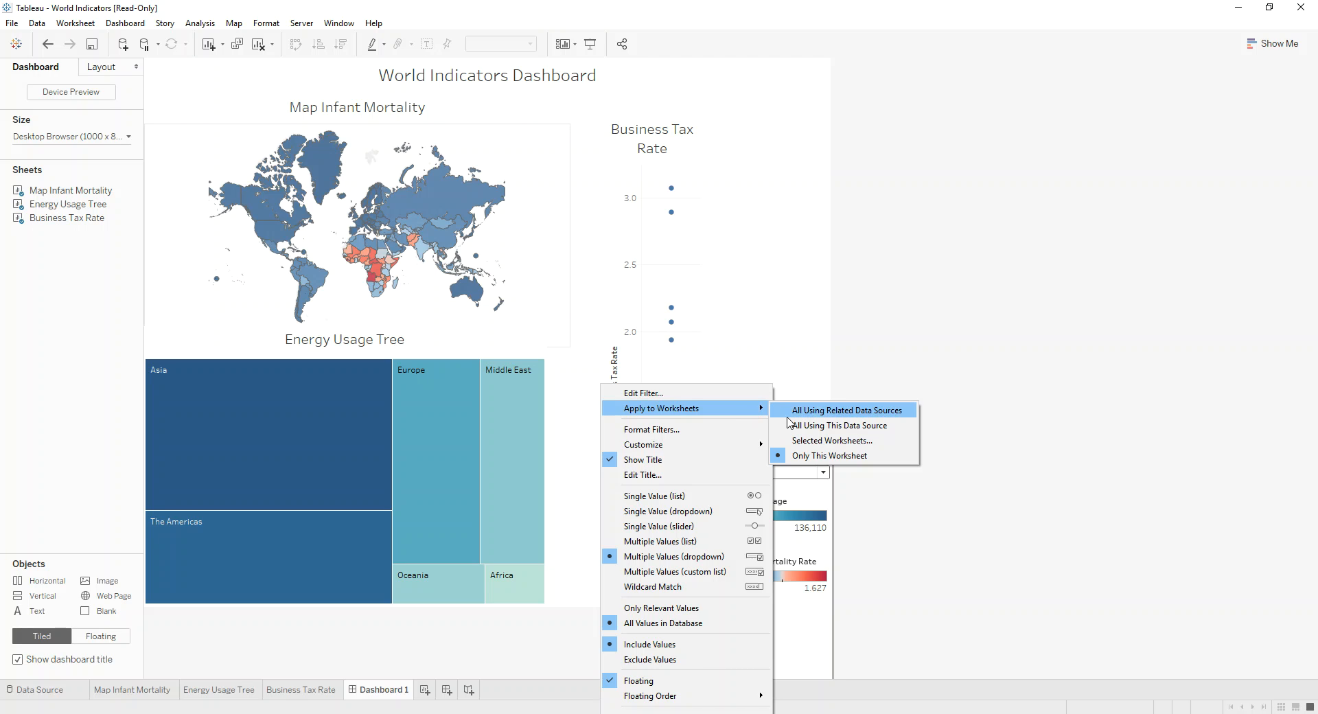
pyautogui.click(826, 445)
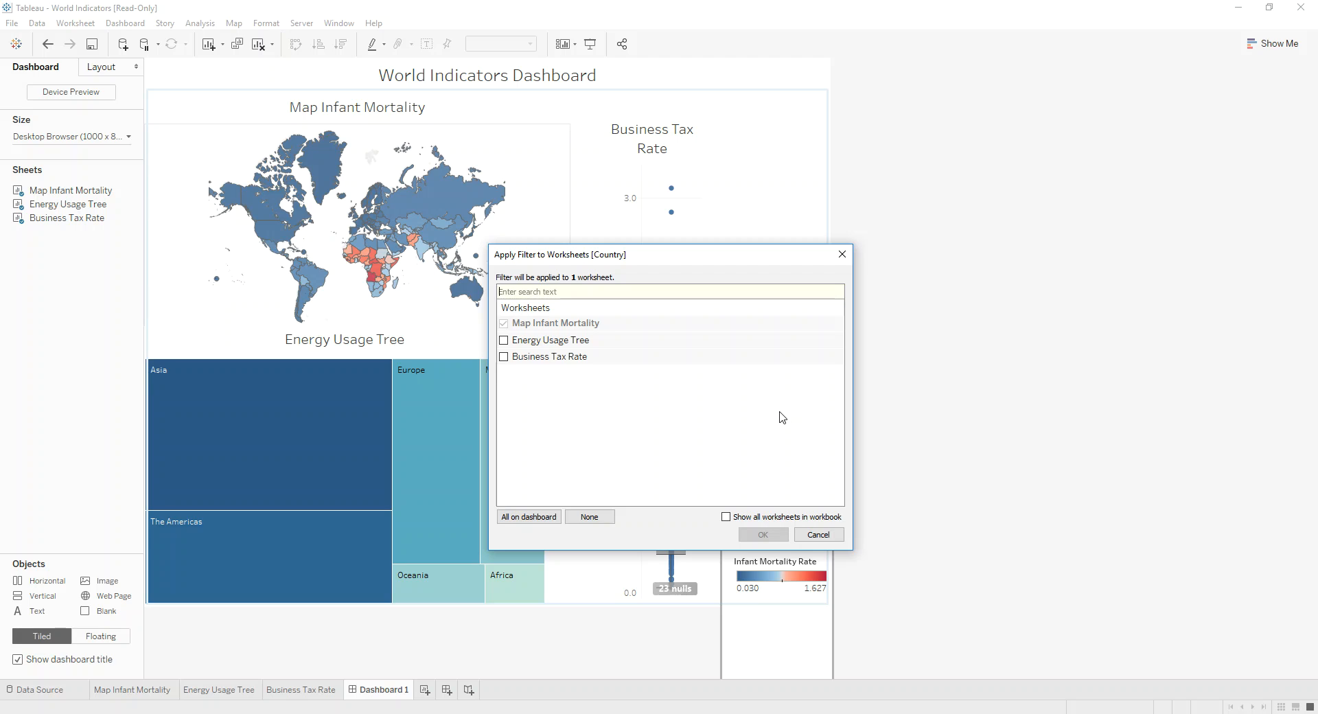
pyautogui.click(505, 339)
pyautogui.click(506, 356)
pyautogui.click(776, 539)
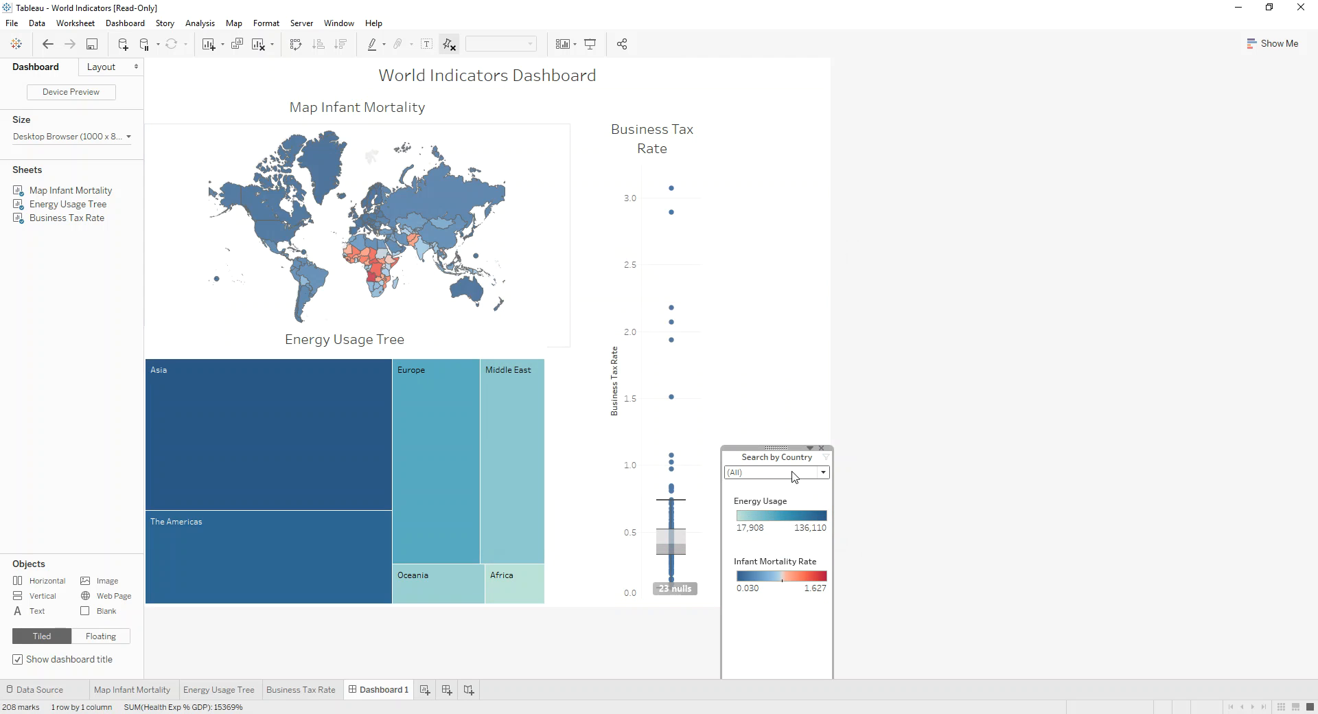
# Test the shared country filter on all three charts with only Australia selected, and restore all countries
pyautogui.click(824, 472)
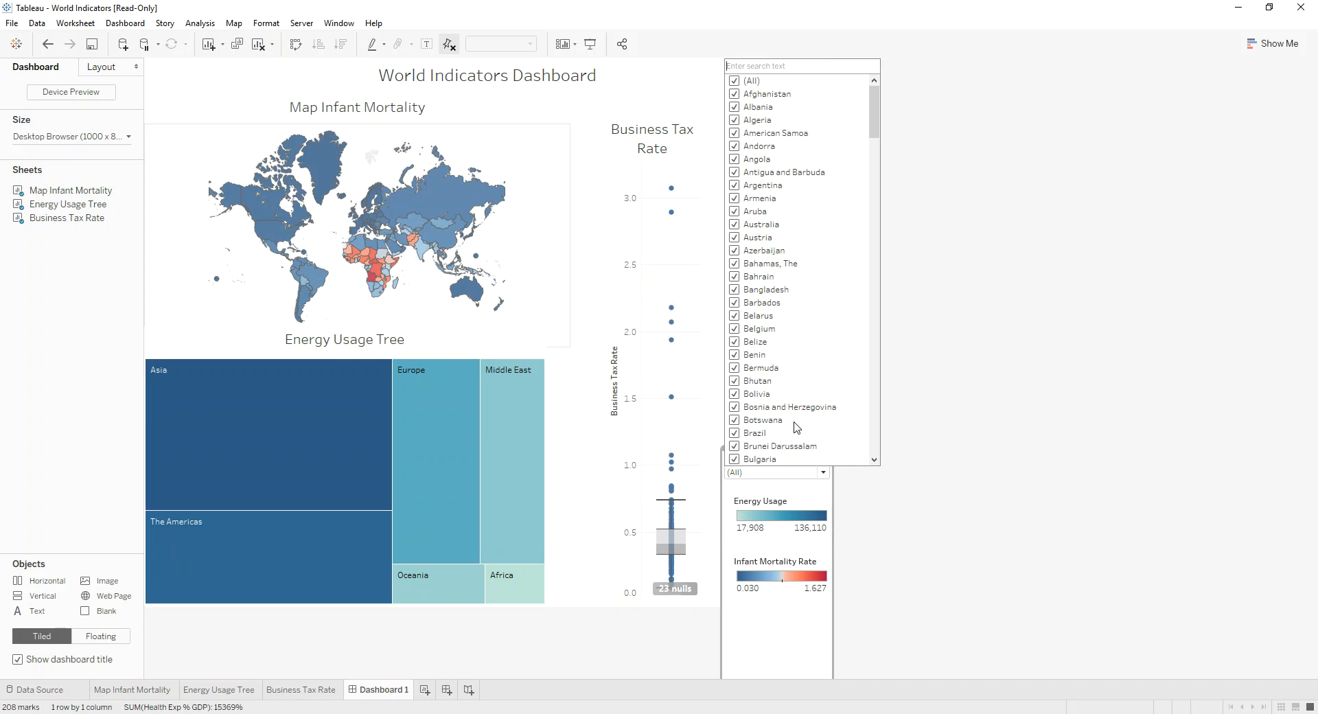
pyautogui.click(735, 81)
pyautogui.click(735, 224)
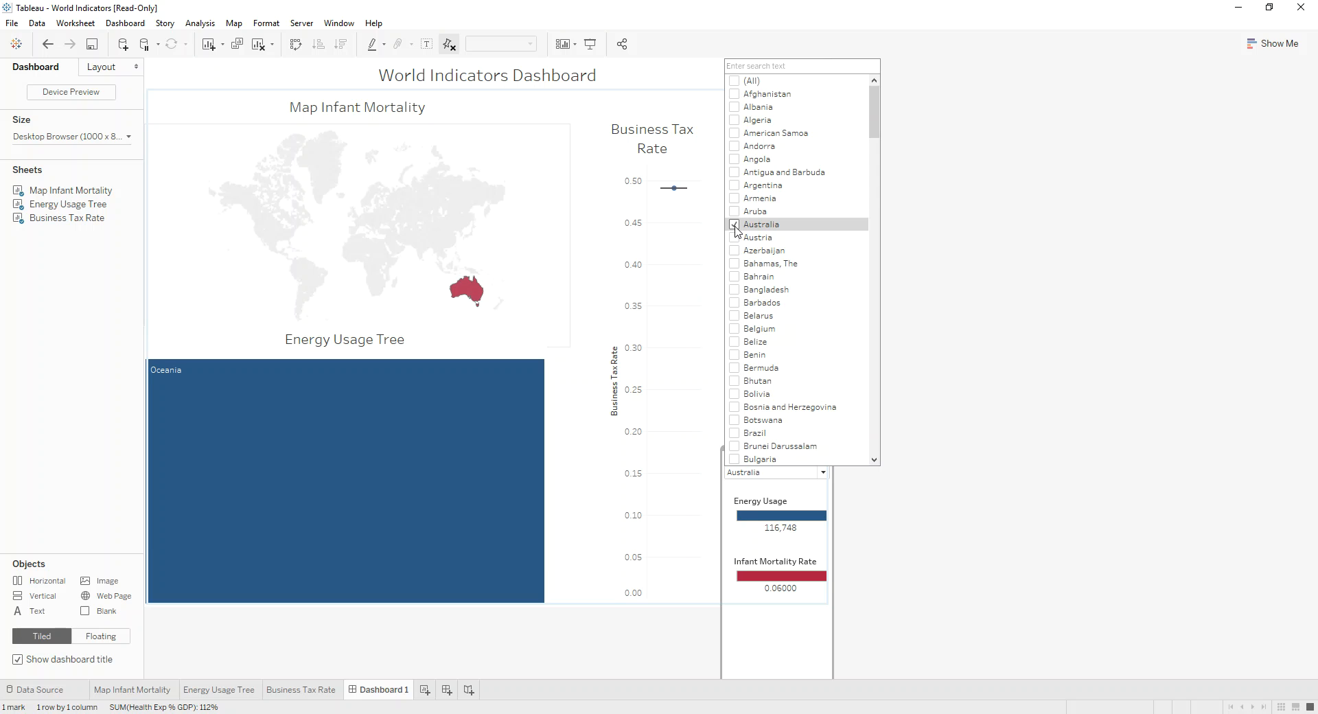
pyautogui.click(734, 225)
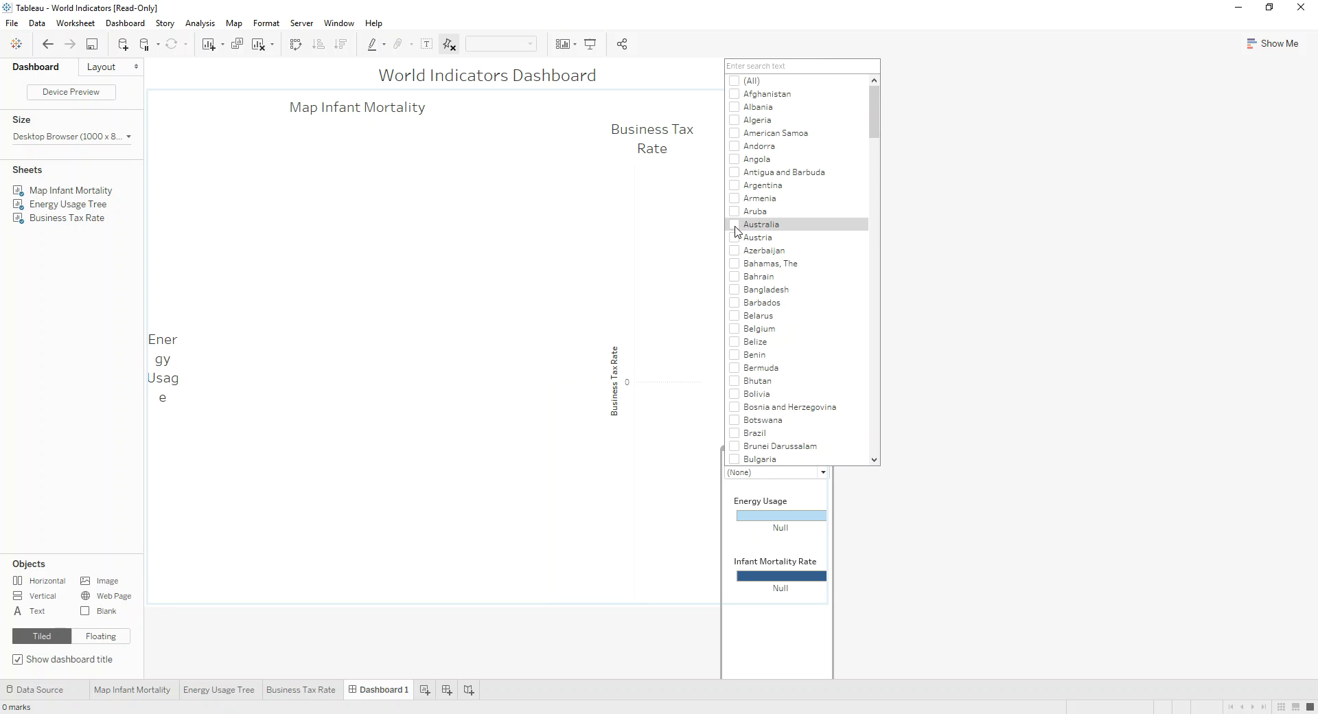
pyautogui.click(735, 225)
pyautogui.click(734, 81)
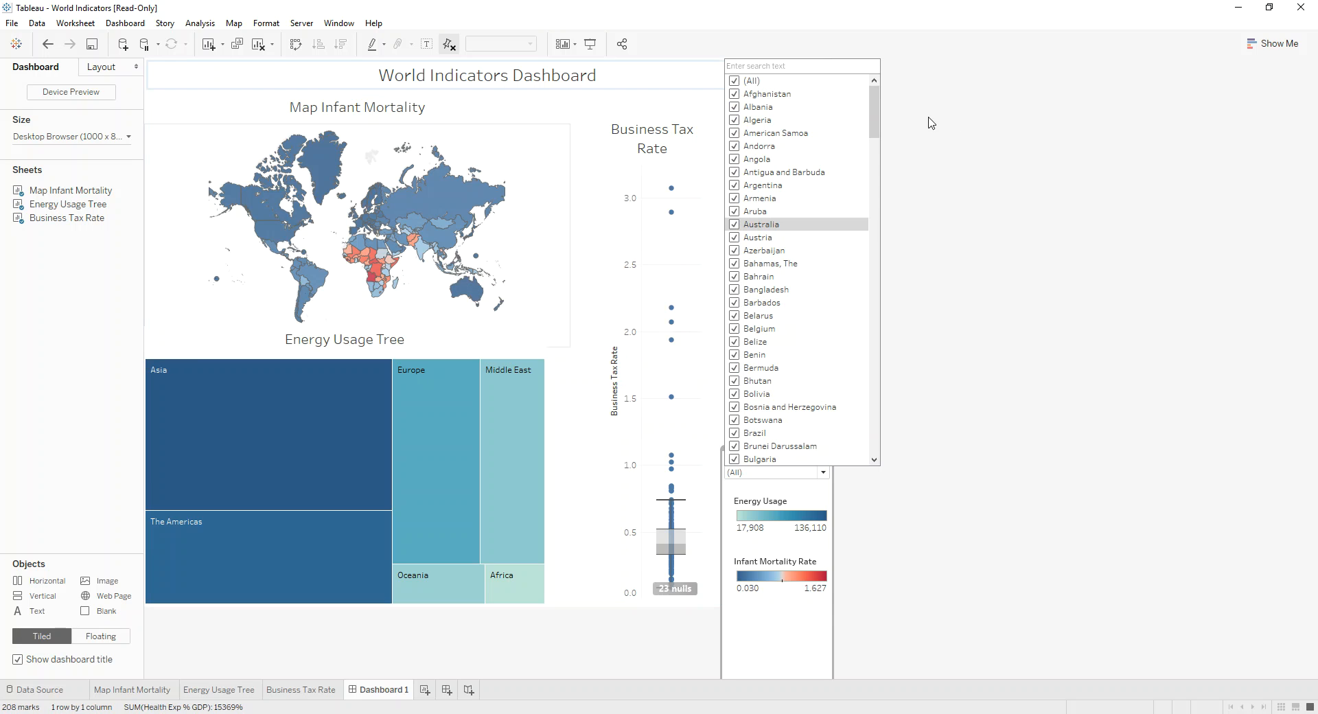
pyautogui.click(966, 122)
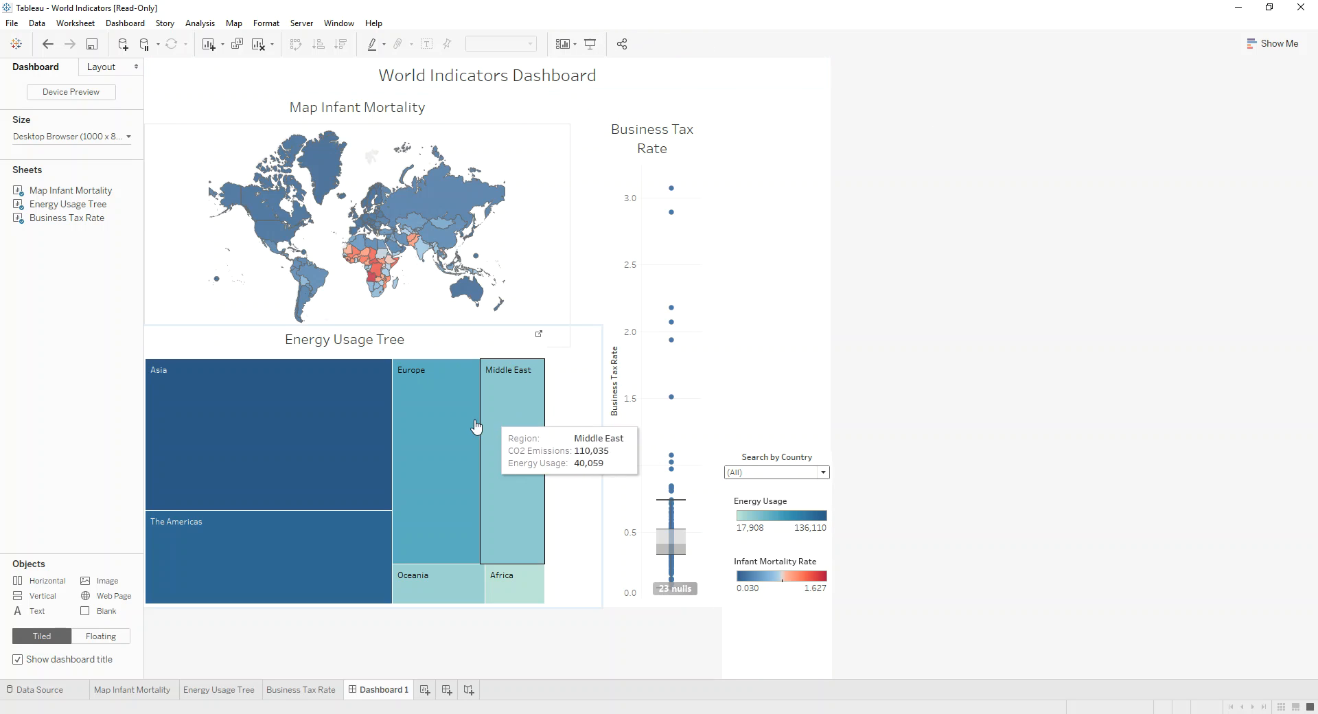
# Show a Region filter for the Energy Usage Tree sheet on the dashboard and select it
pyautogui.moveTo(410, 419)
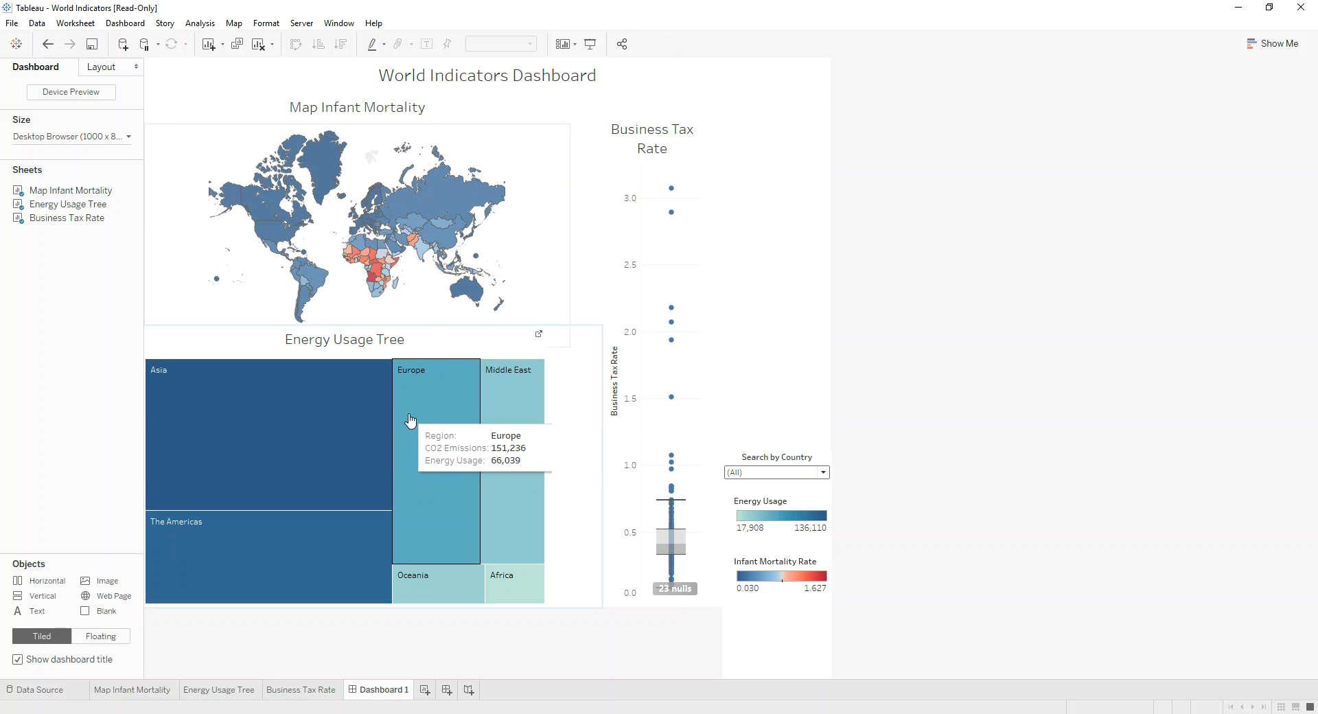
pyautogui.click(427, 350)
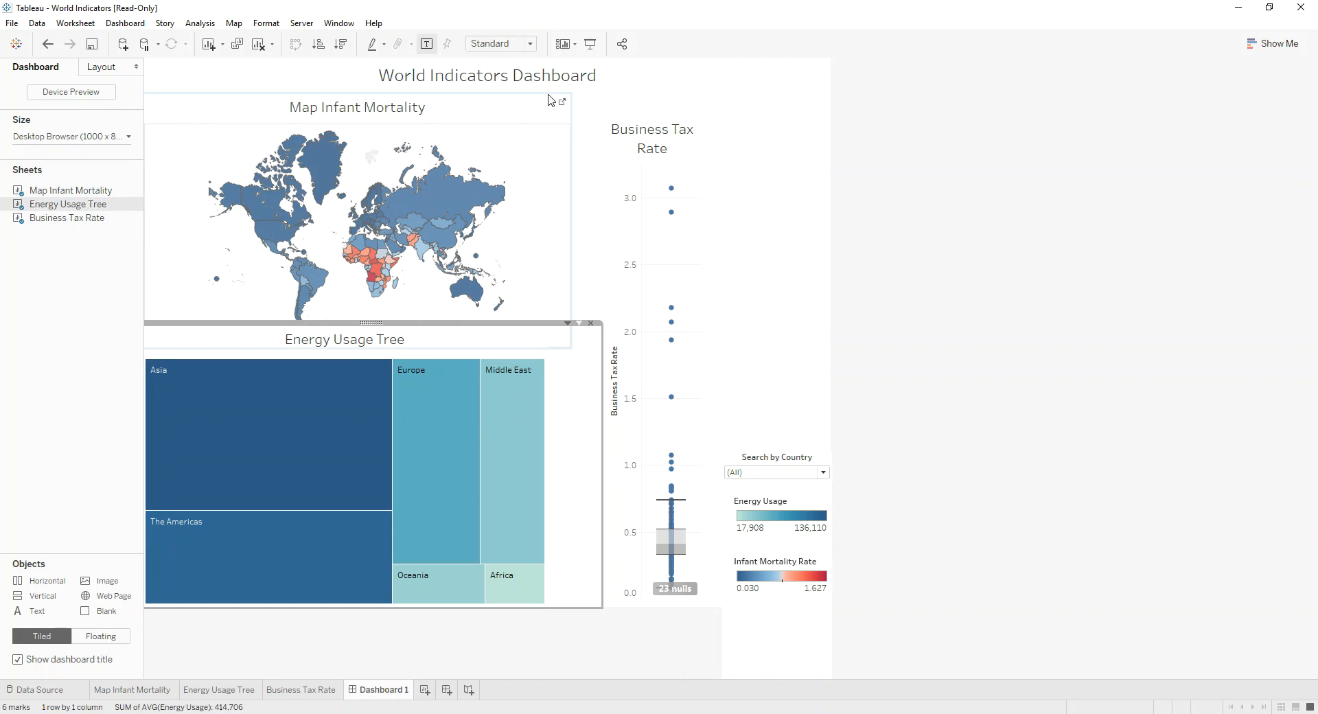
pyautogui.click(563, 43)
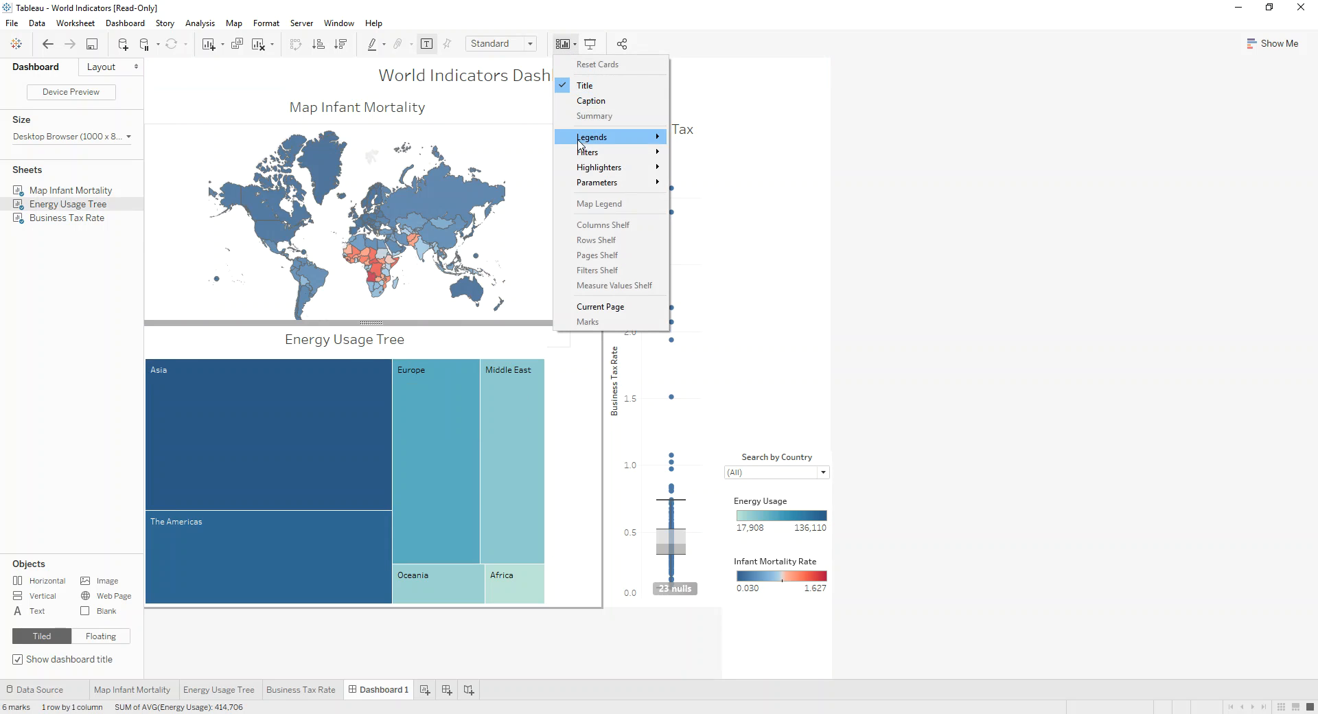
pyautogui.moveTo(584, 154)
pyautogui.click(727, 221)
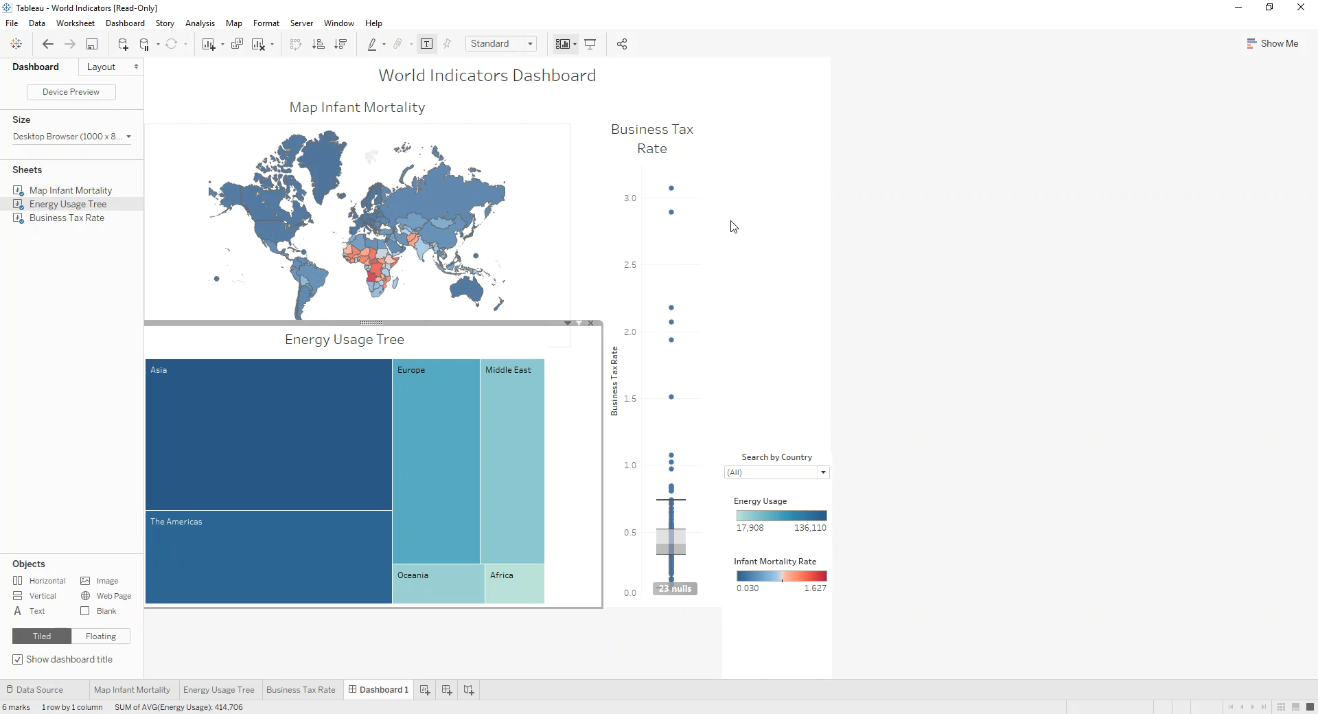
pyautogui.click(627, 335)
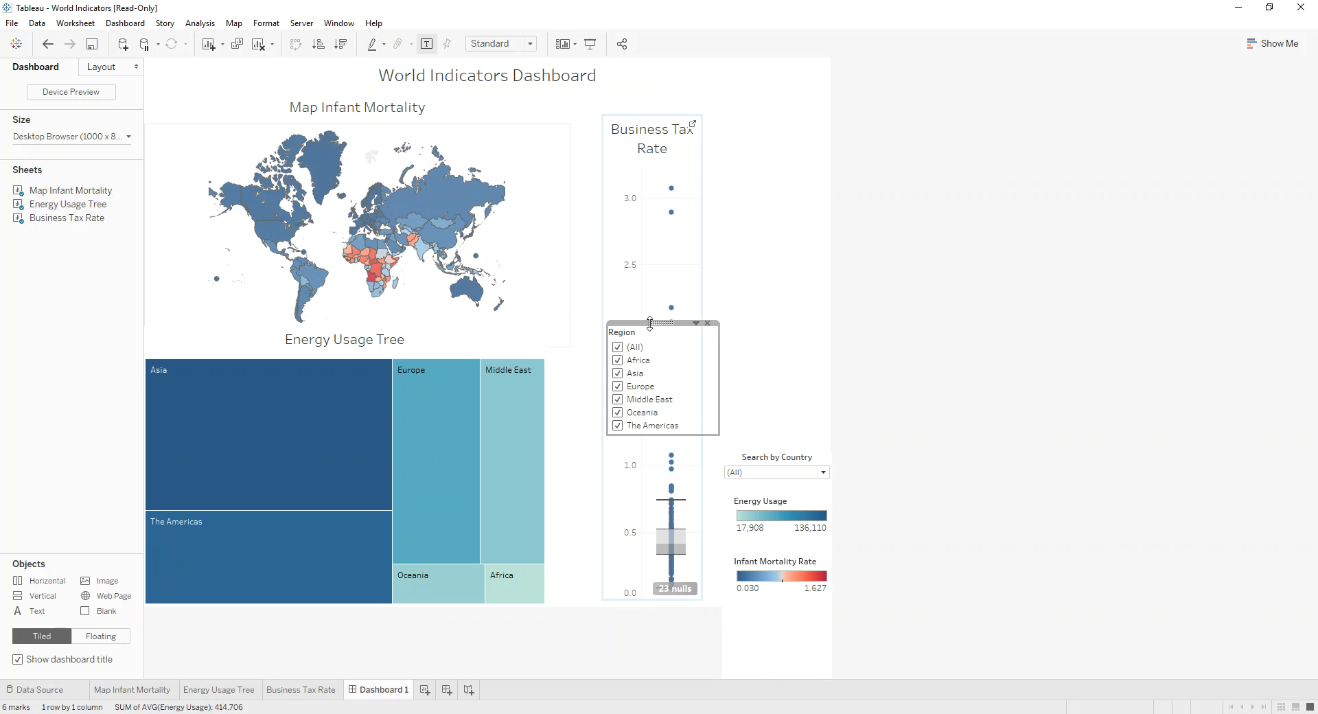
# Move the floating Region filter beside the Business Tax Rate chart and change it to a multiple values dropdown
pyautogui.moveTo(661, 324); pyautogui.dragTo(774, 325)
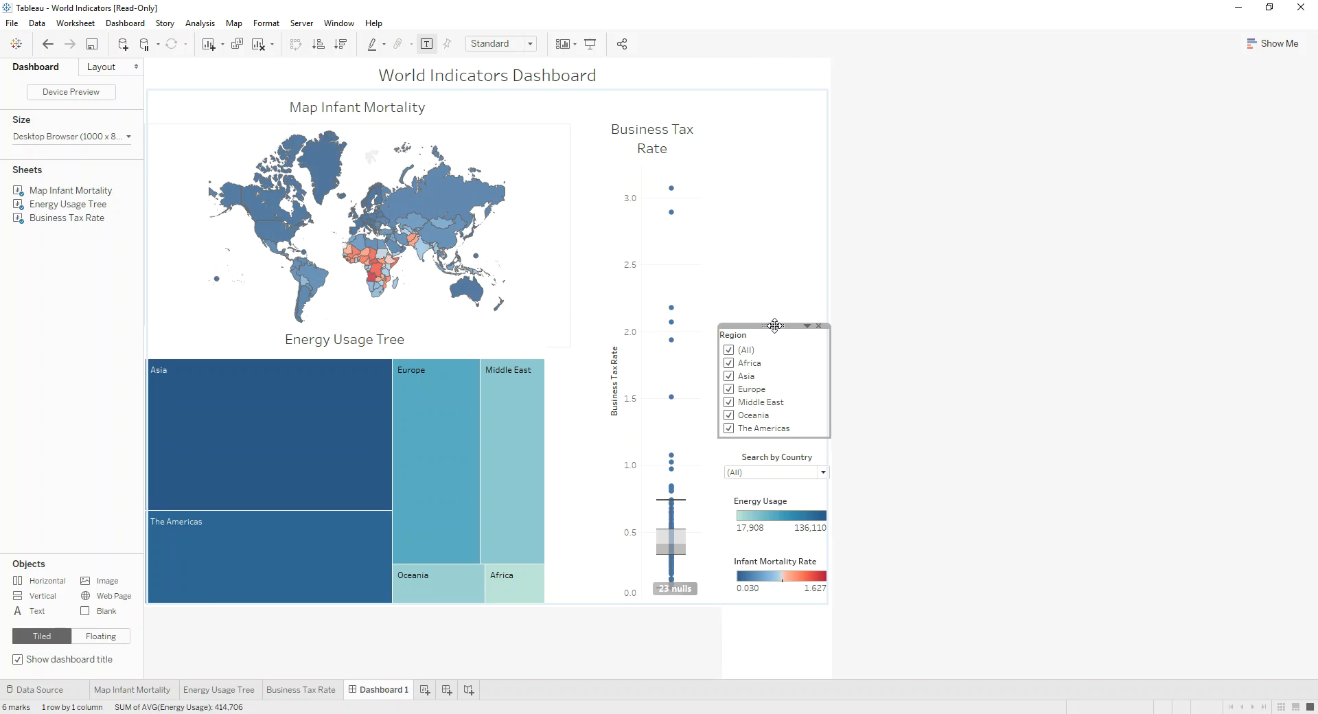
pyautogui.rightClick(774, 325)
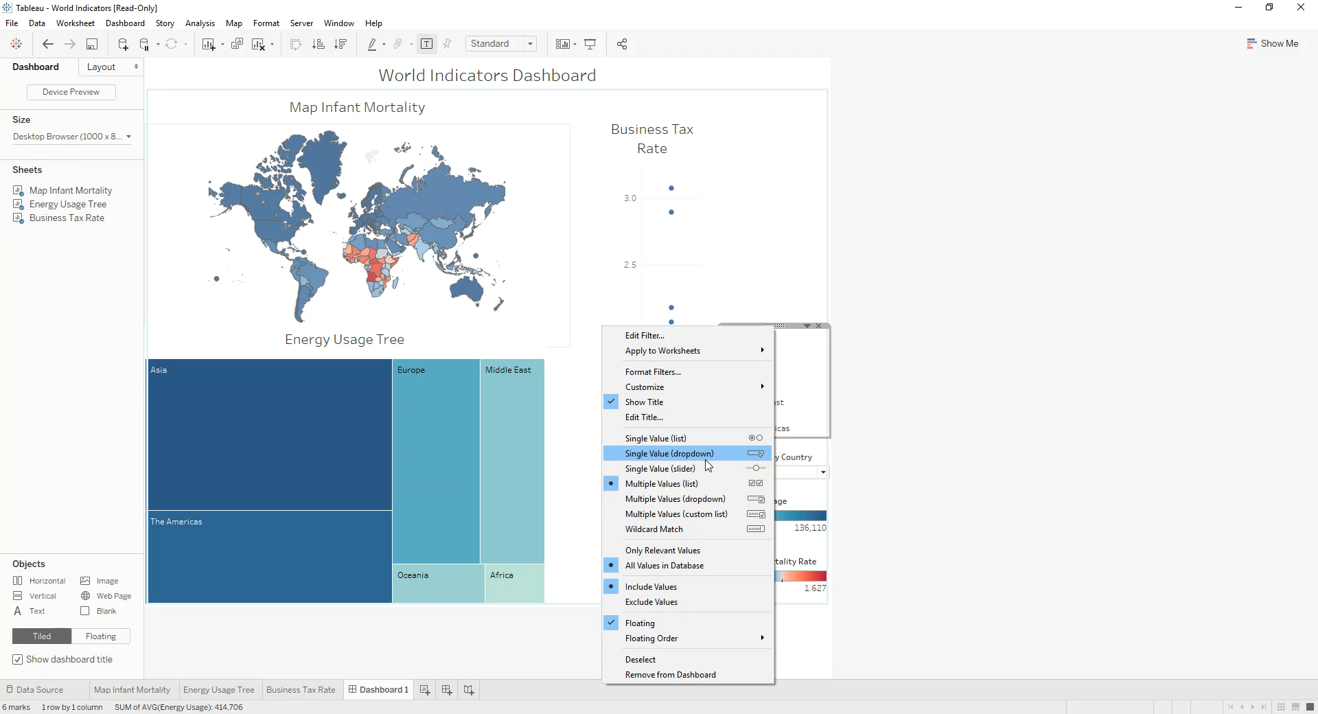
pyautogui.click(690, 505)
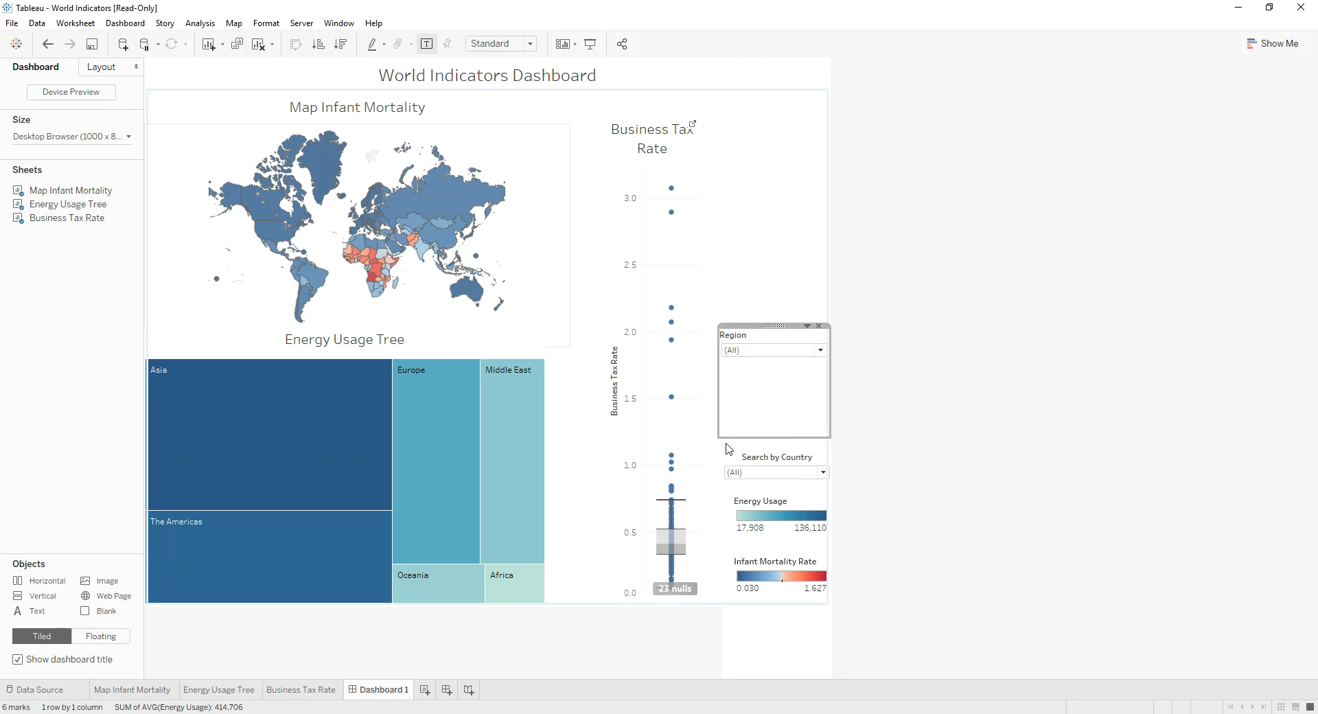
# Send the Region filter to the back of the floating order and place it directly above the Search by Country filter
pyautogui.rightClick(773, 328)
pyautogui.moveTo(728, 639)
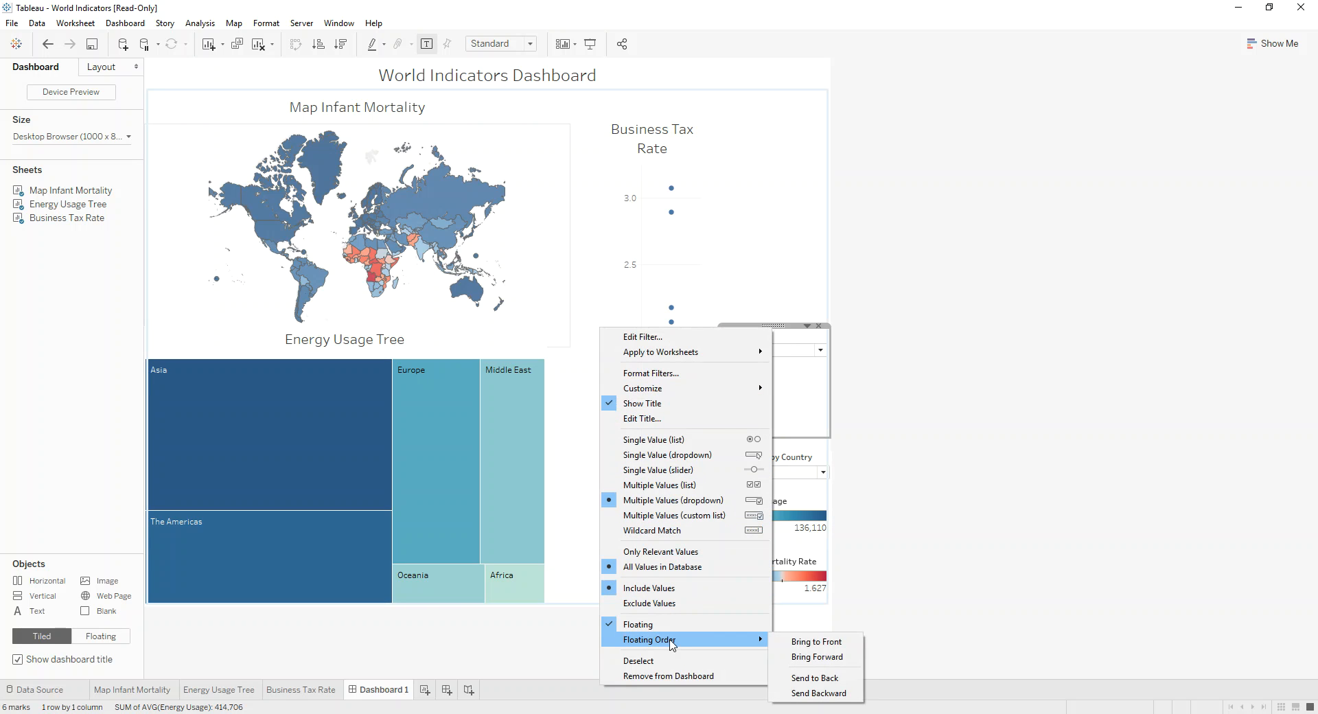
pyautogui.click(844, 676)
pyautogui.moveTo(774, 325); pyautogui.dragTo(774, 414)
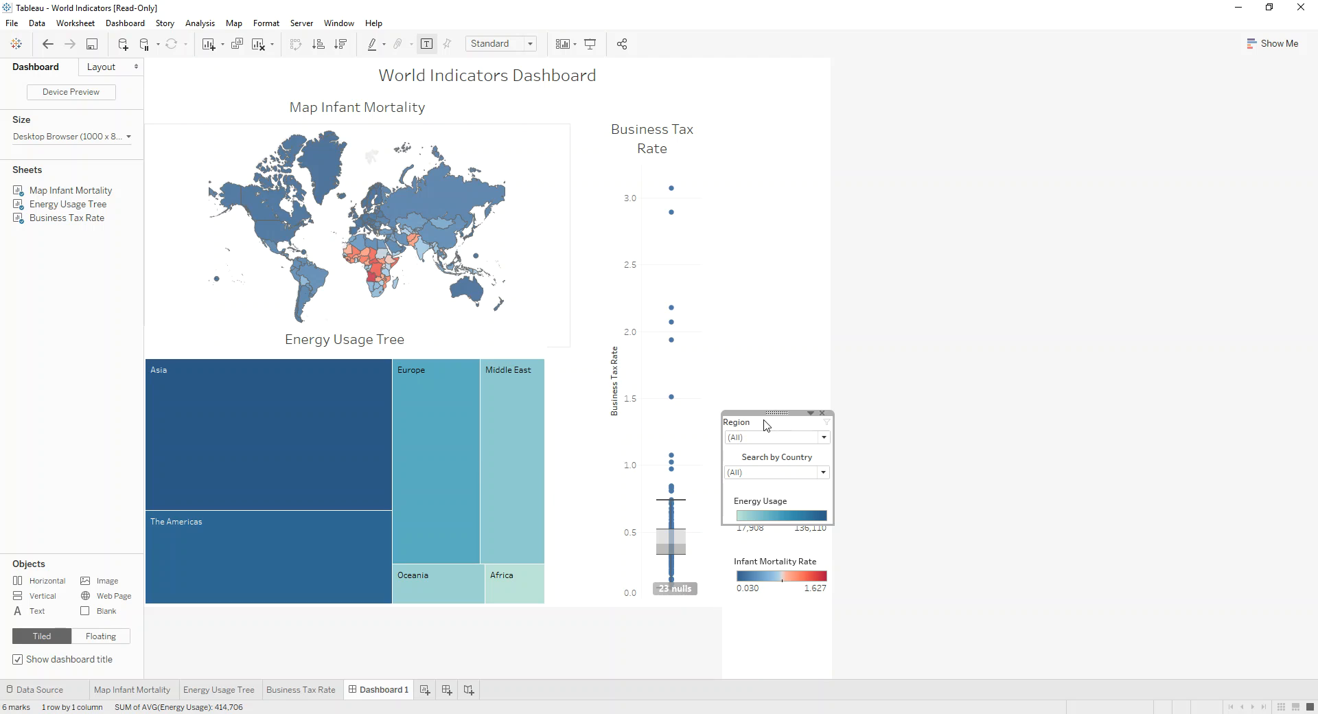
# Retitle the Region filter "Search by Region" and center the title
pyautogui.doubleClick(765, 423)
pyautogui.write('Search by Region')
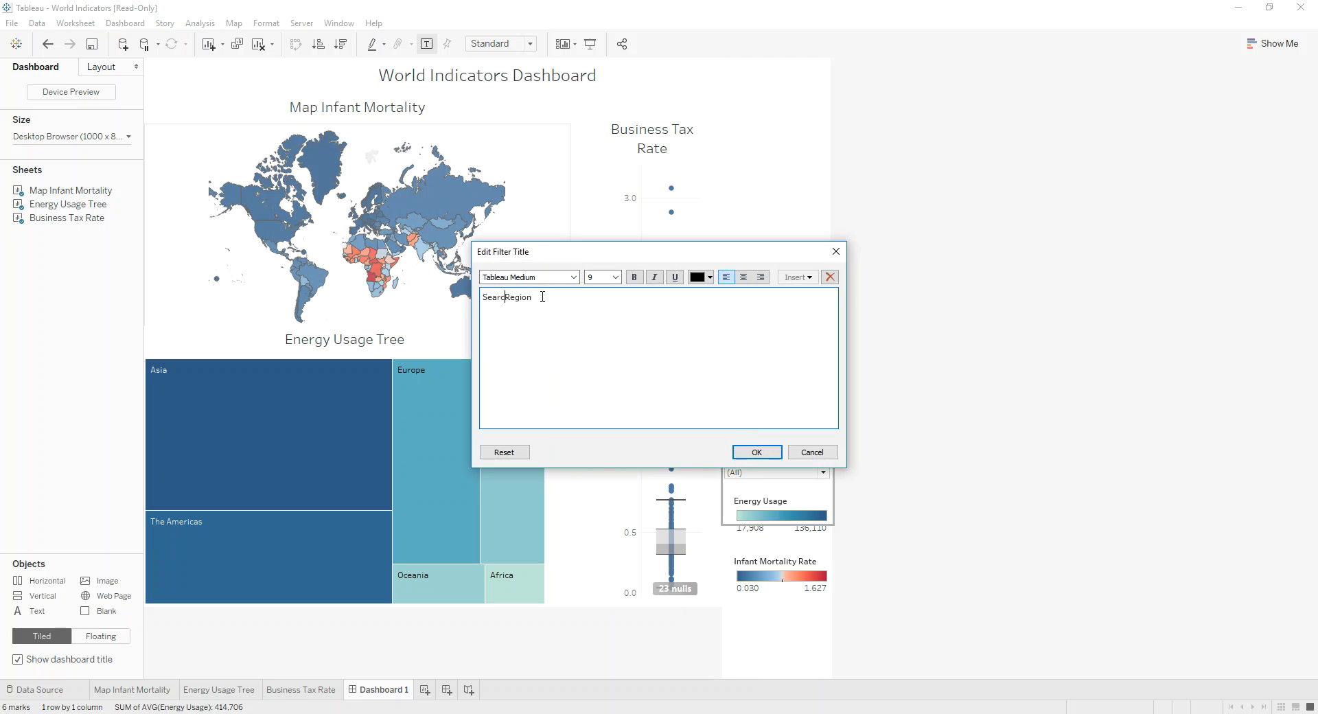
pyautogui.click(743, 277)
pyautogui.click(780, 453)
pyautogui.click(989, 373)
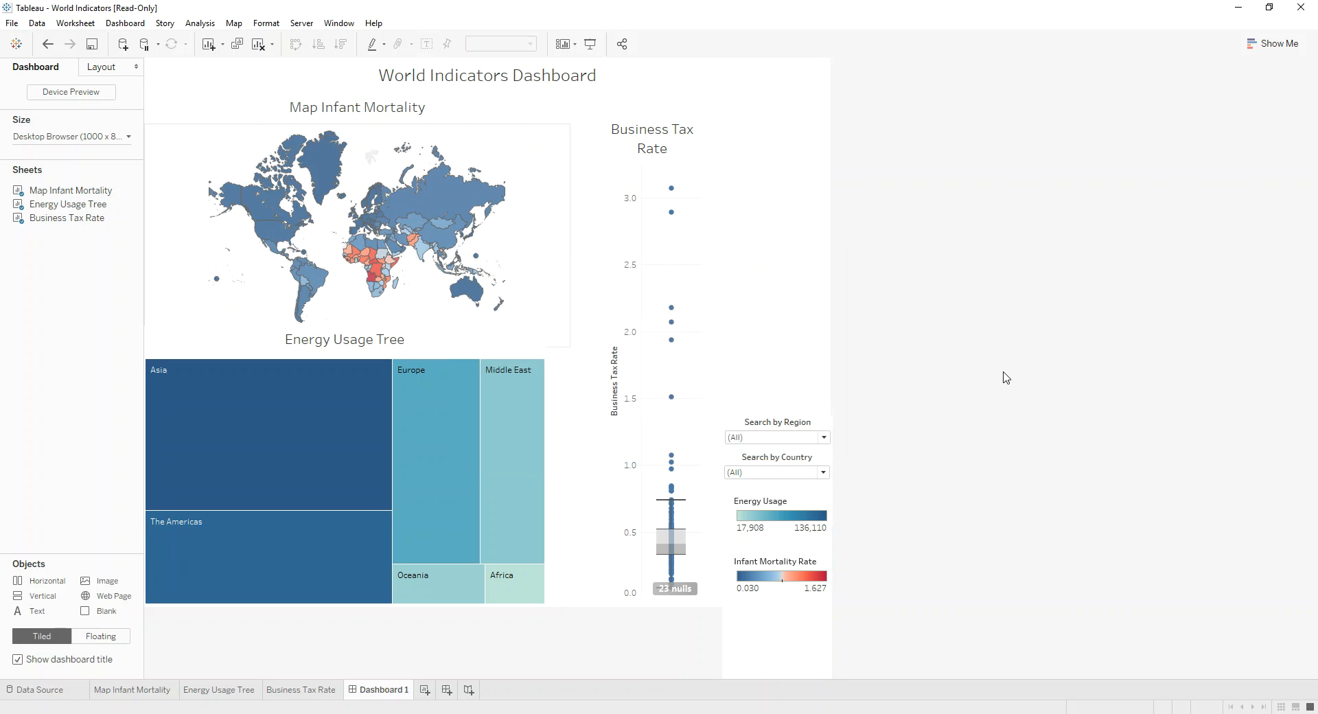
# Apply the Region filter to all worksheets on the dashboard, adding Map Infant Mortality and Business Tax Rate
pyautogui.rightClick(774, 423)
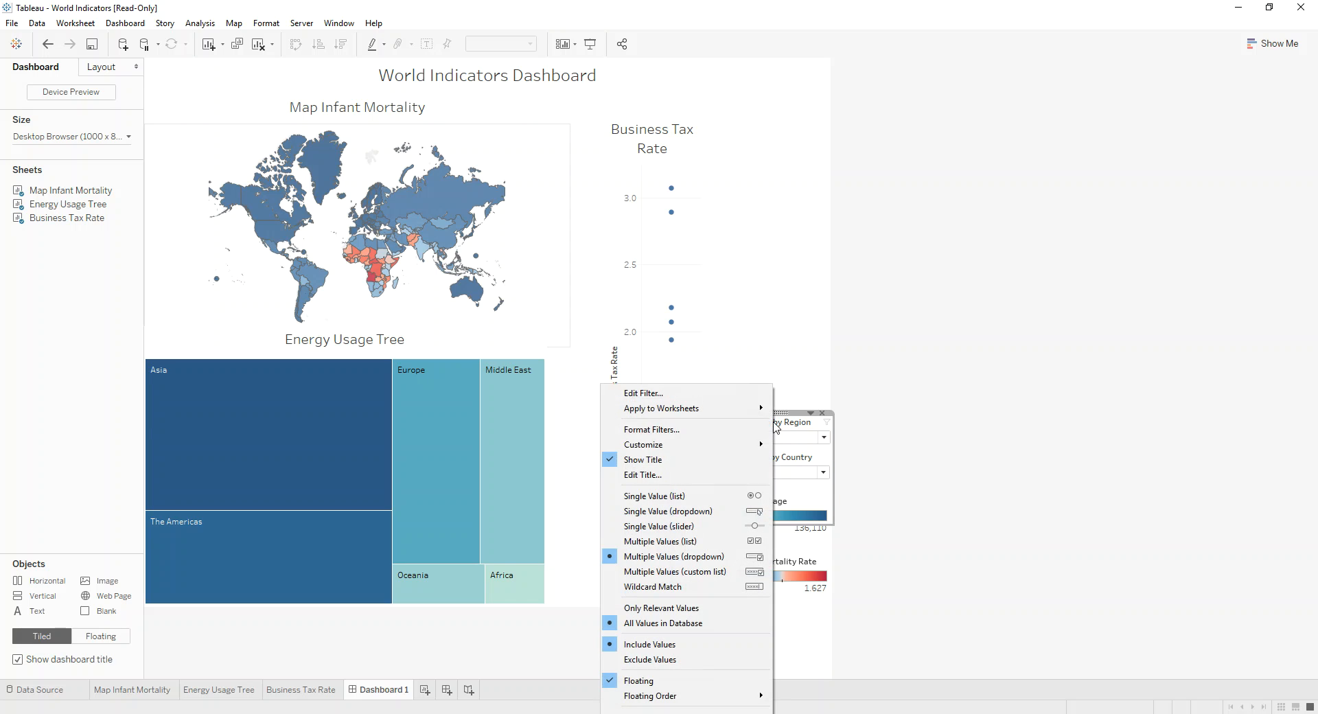
pyautogui.moveTo(742, 412)
pyautogui.click(832, 440)
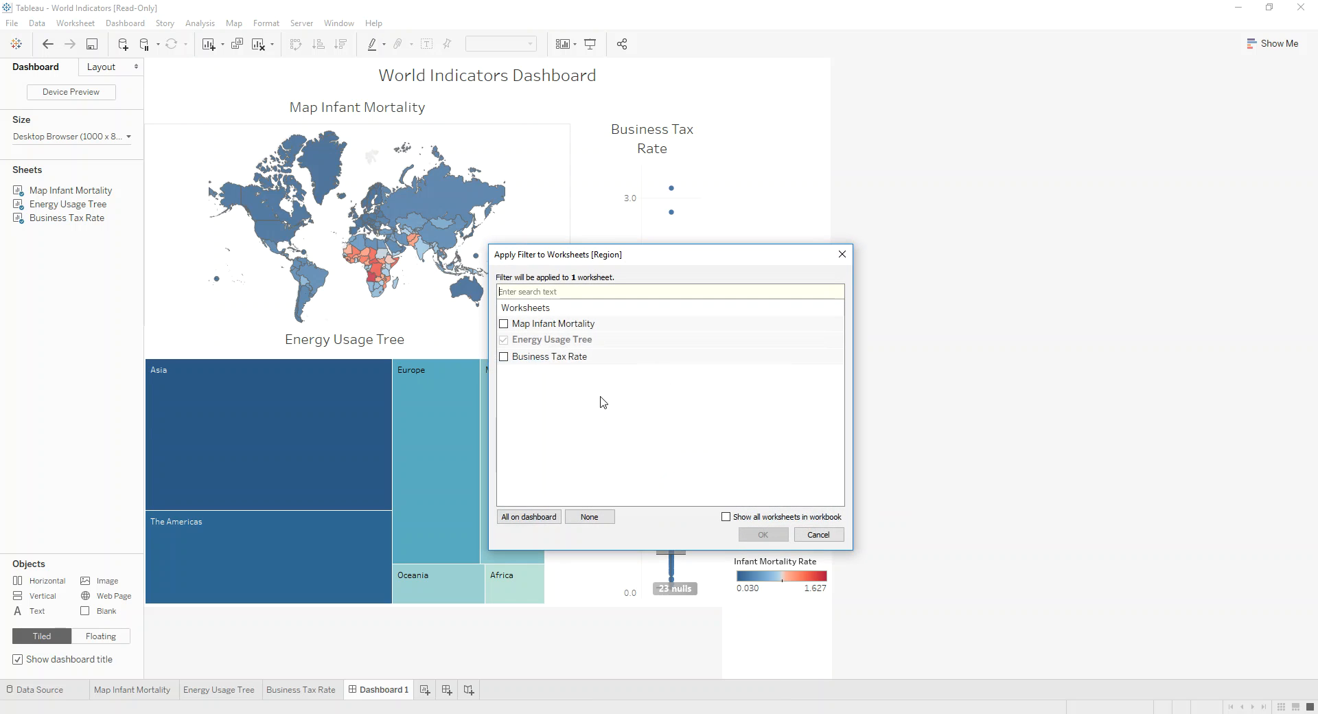
pyautogui.click(549, 524)
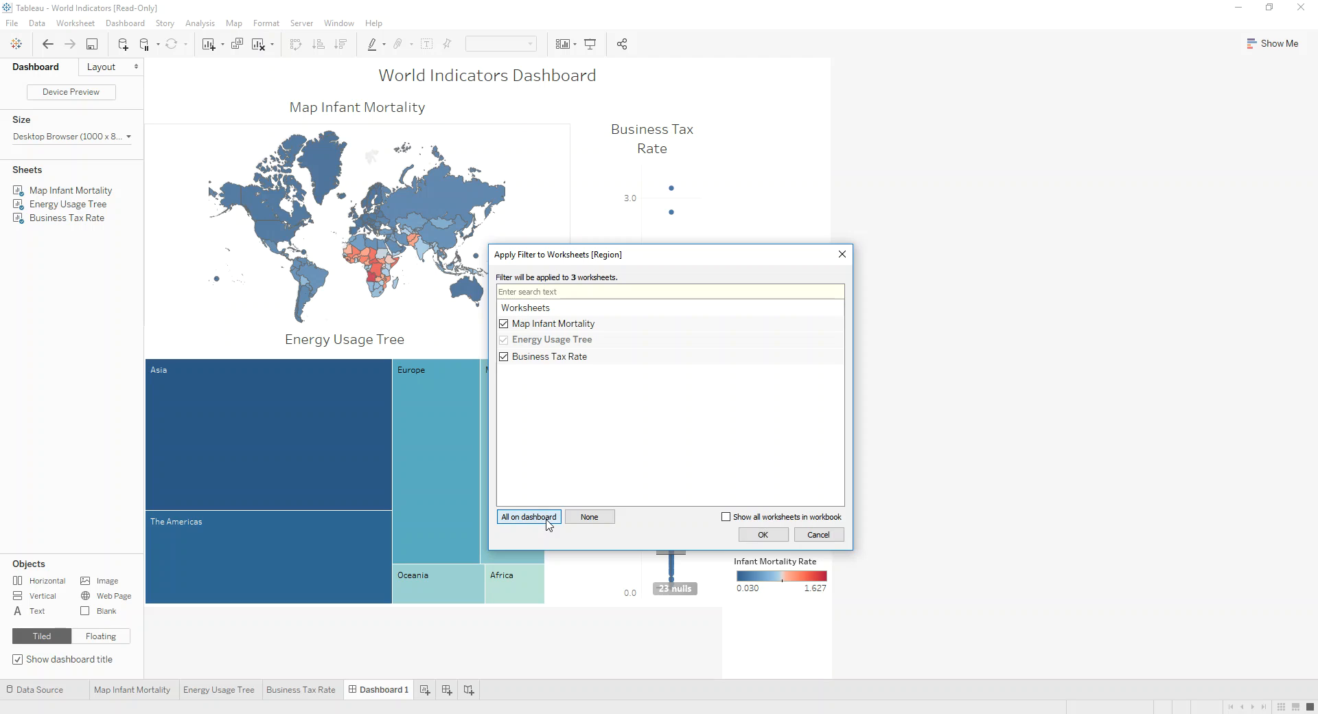
pyautogui.click(763, 534)
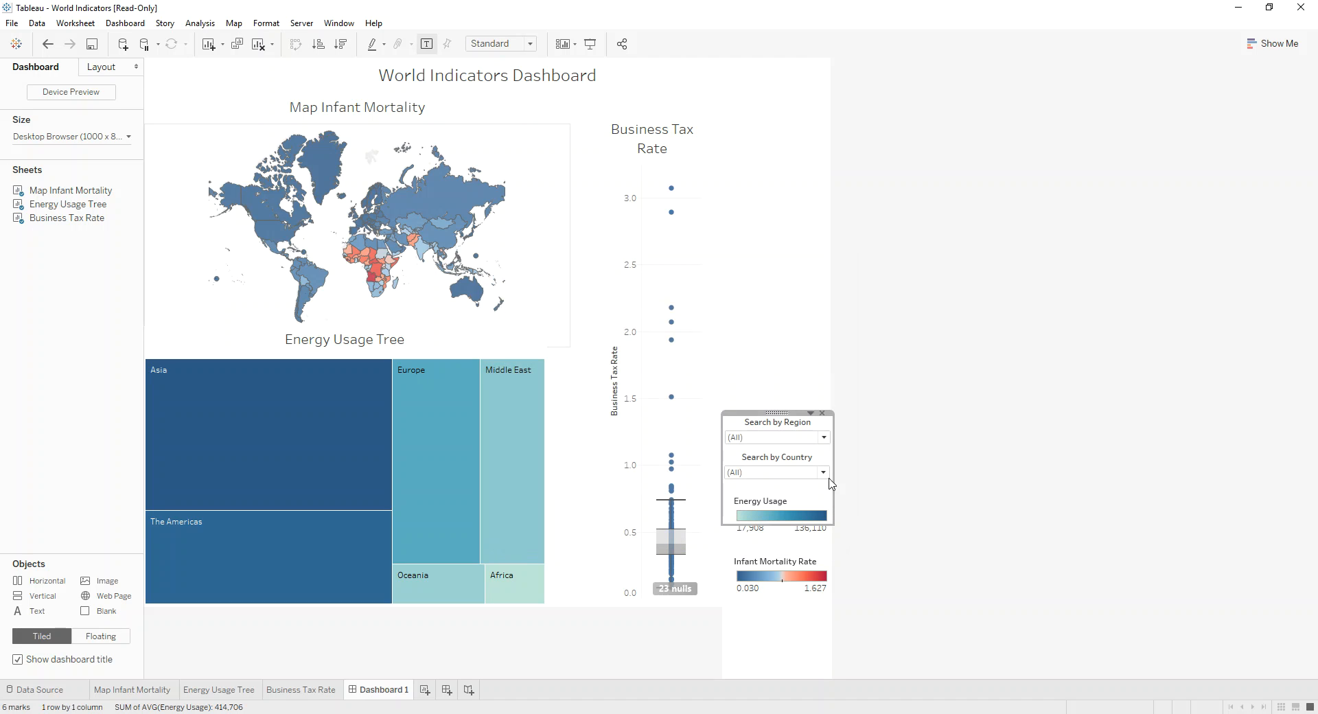
# Test the shared region filter by clearing all regions, selecting Asia, and adding Africa
pyautogui.click(823, 439)
pyautogui.click(736, 467)
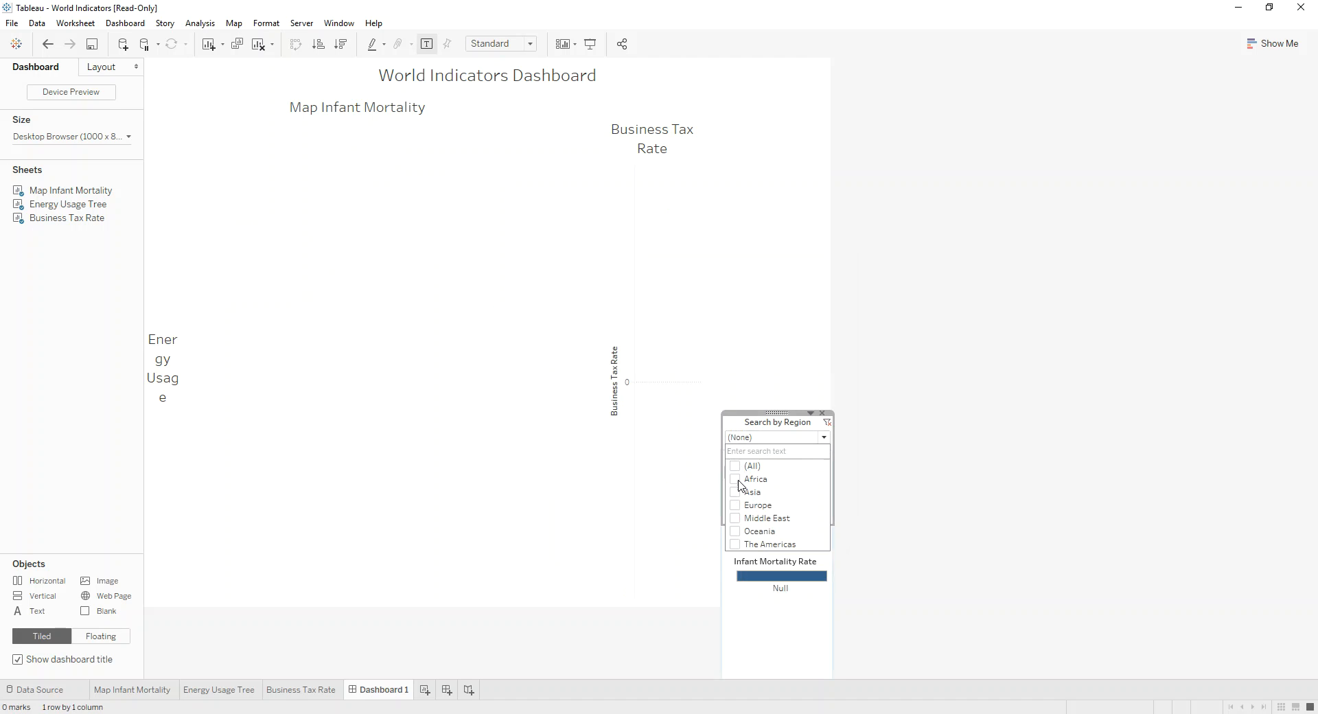
pyautogui.click(735, 492)
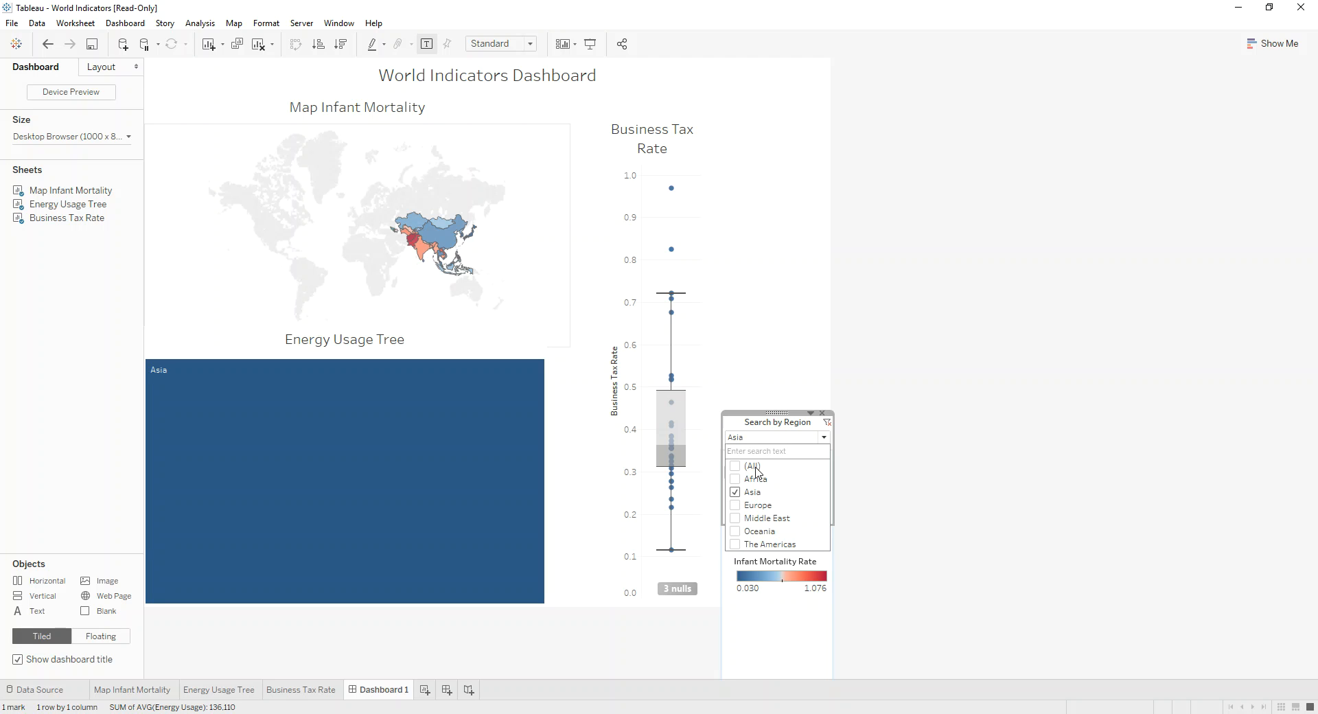
pyautogui.click(737, 481)
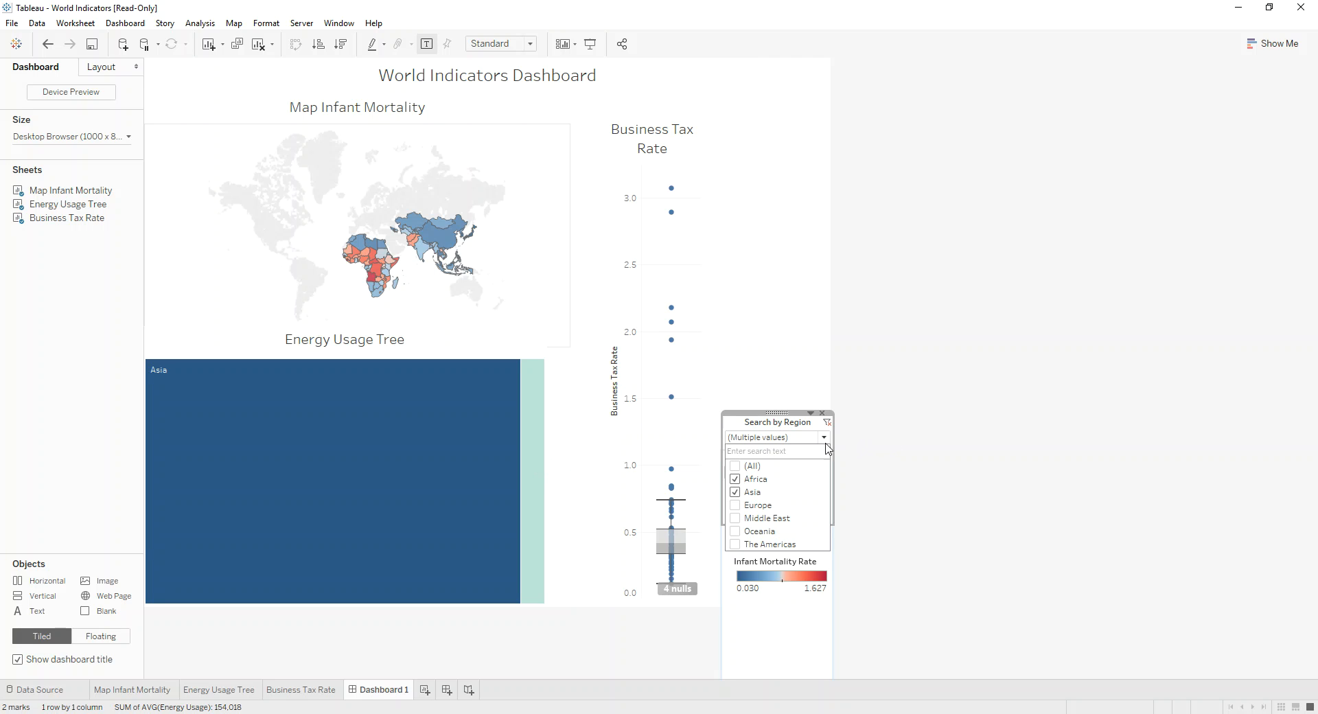
# Remove the Search by Region filter card from the dashboard
pyautogui.click(824, 414)
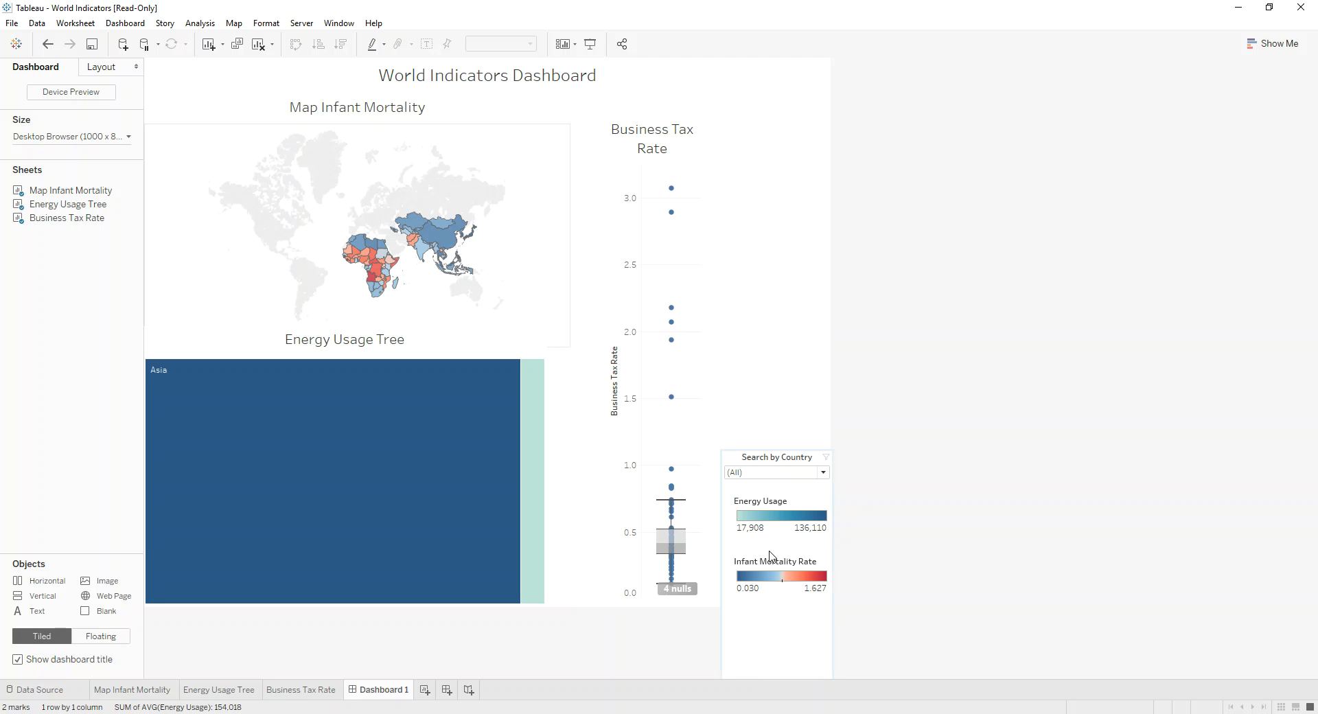
pyautogui.click(797, 442)
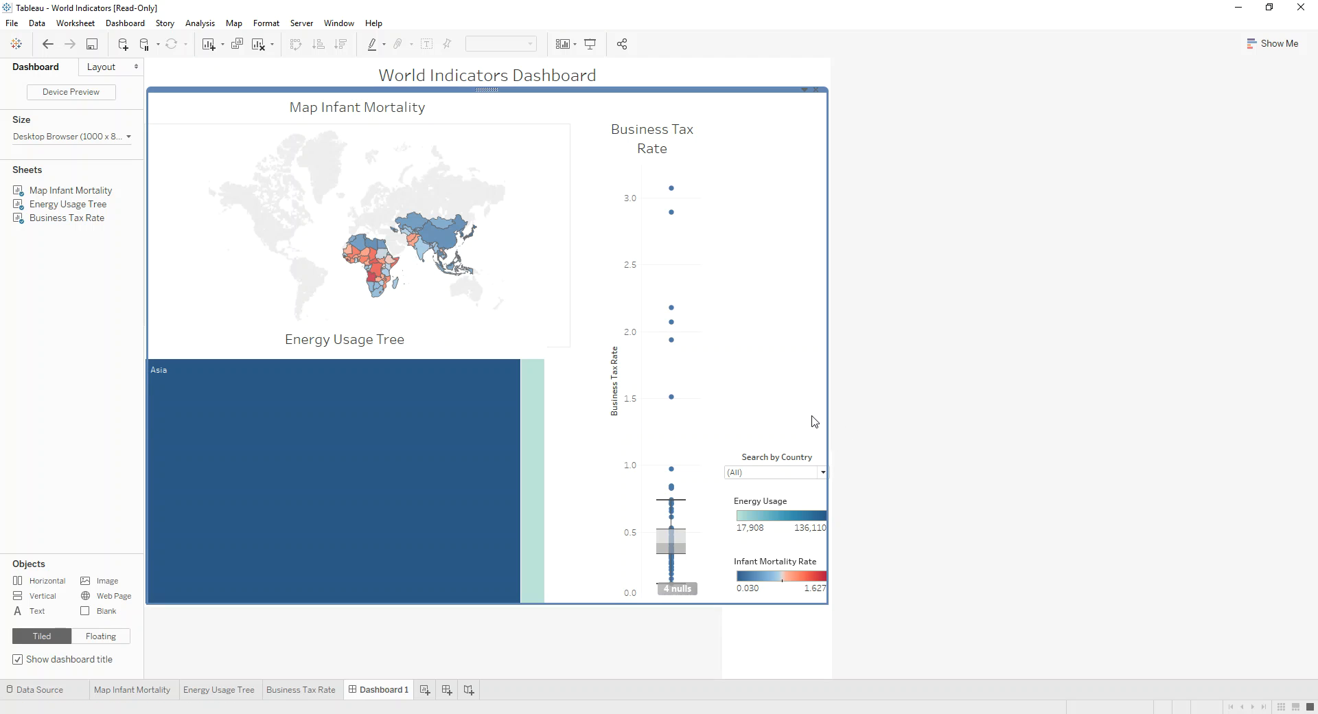
pyautogui.rightClick(788, 345)
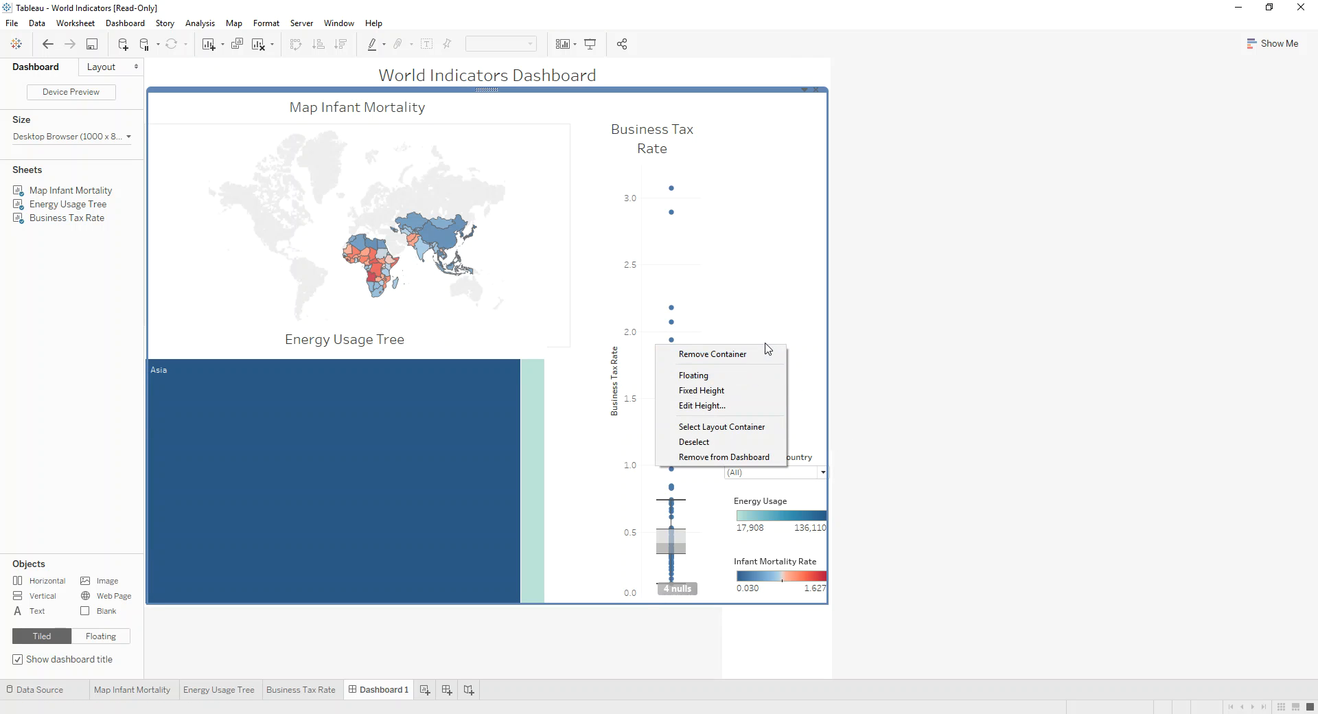
pyautogui.click(1033, 365)
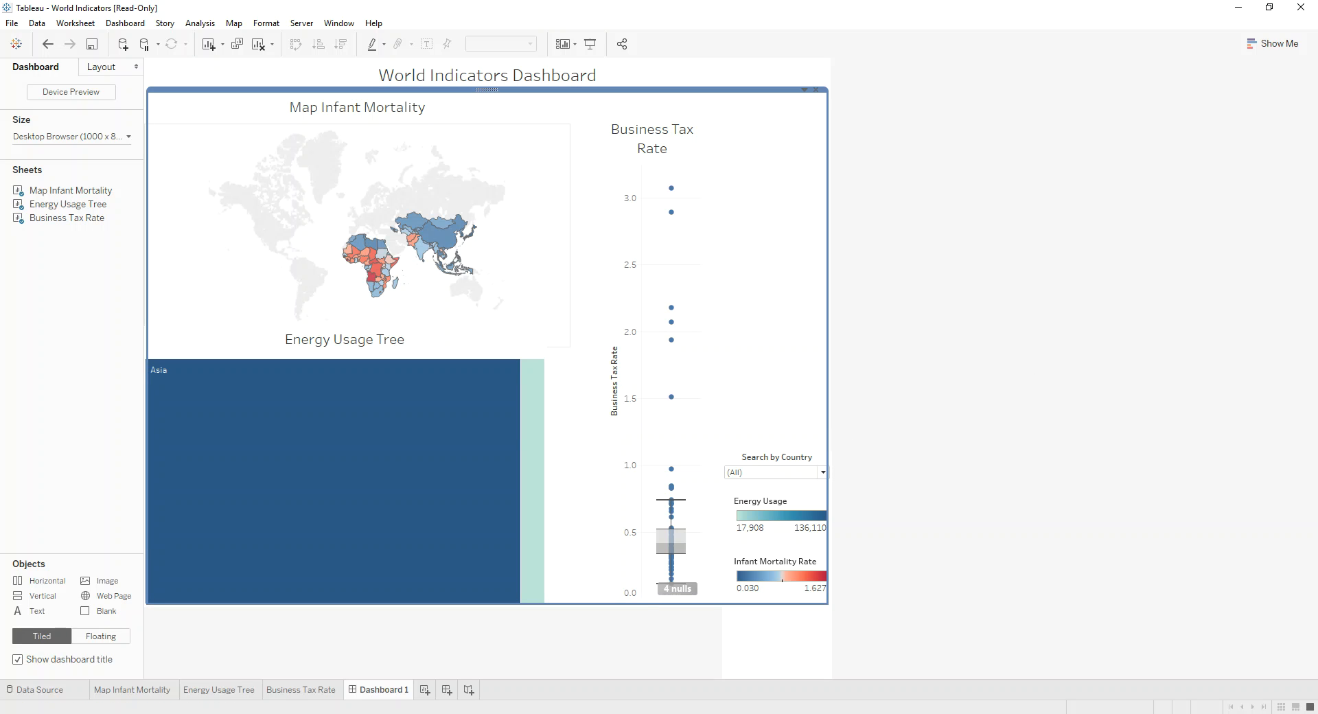